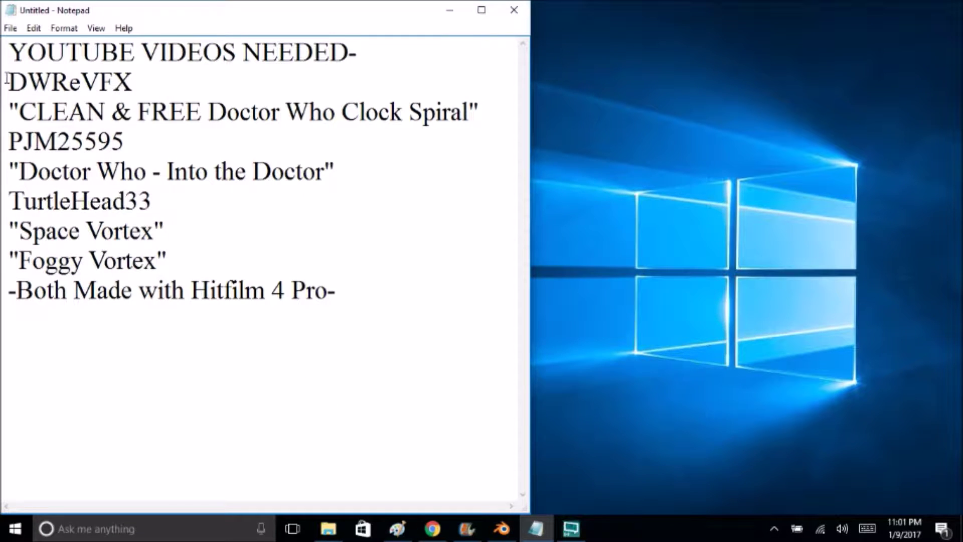
- Review the note's list of needed YouTube channels and videos and the Hitfilm 4 Pro remark
{"action": "left_click_drag", "start_coordinate": [7, 81], "coordinate": [133, 83]}
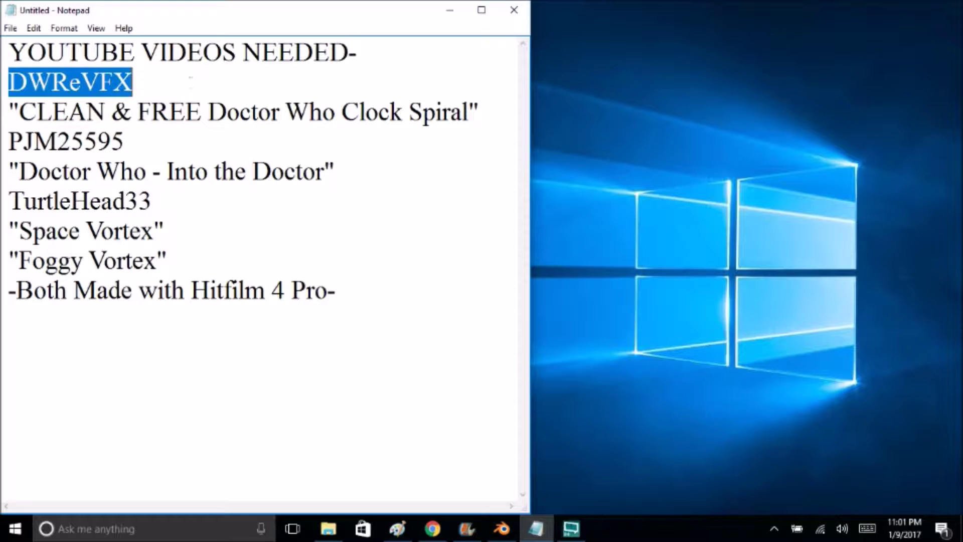
{"action": "left_click", "coordinate": [190, 81]}
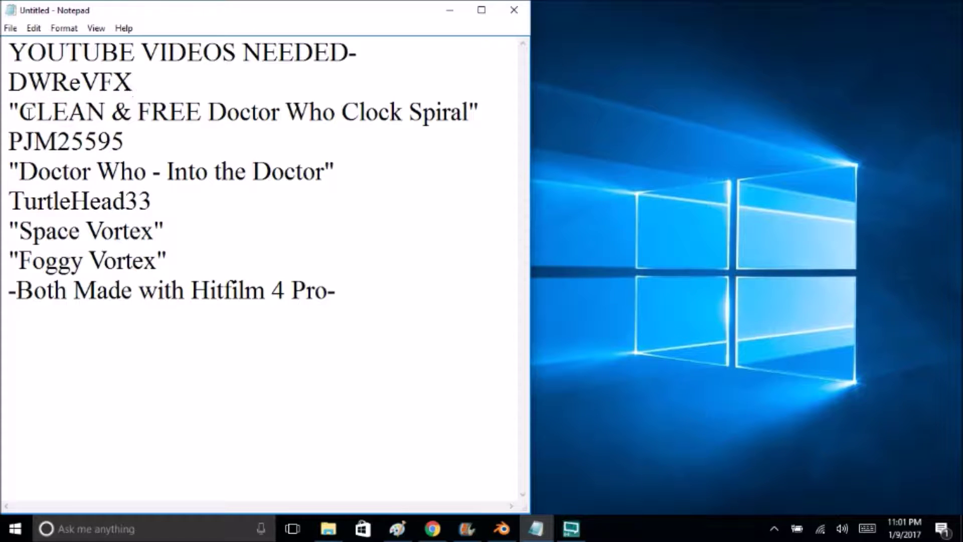
{"action": "left_click_drag", "start_coordinate": [20, 111], "coordinate": [470, 112]}
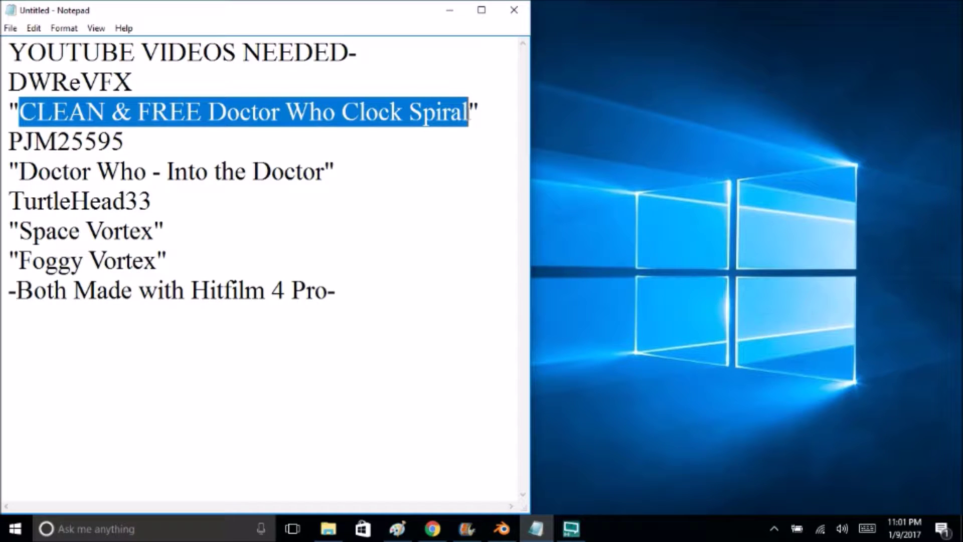
{"action": "left_click_drag", "start_coordinate": [469, 112], "coordinate": [20, 111]}
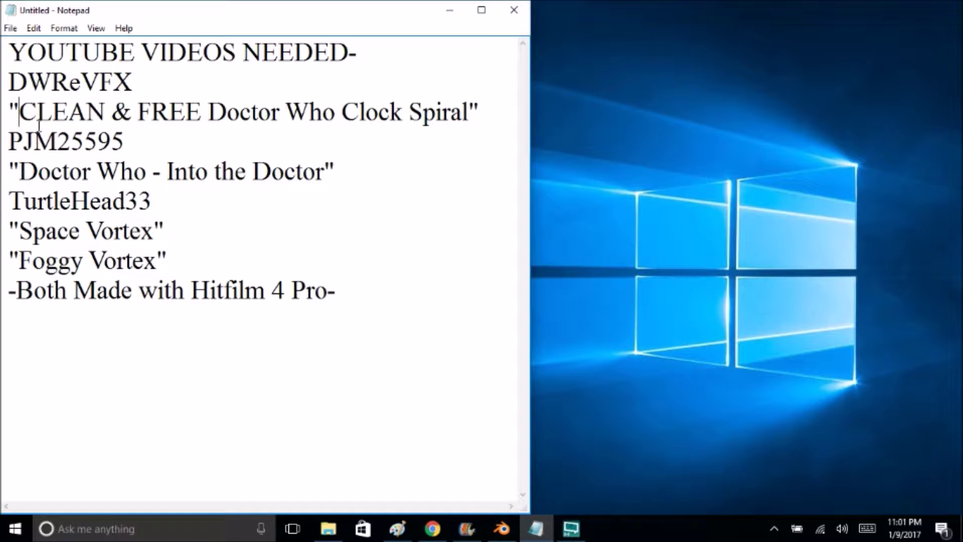
{"action": "left_click_drag", "start_coordinate": [20, 112], "coordinate": [126, 143]}
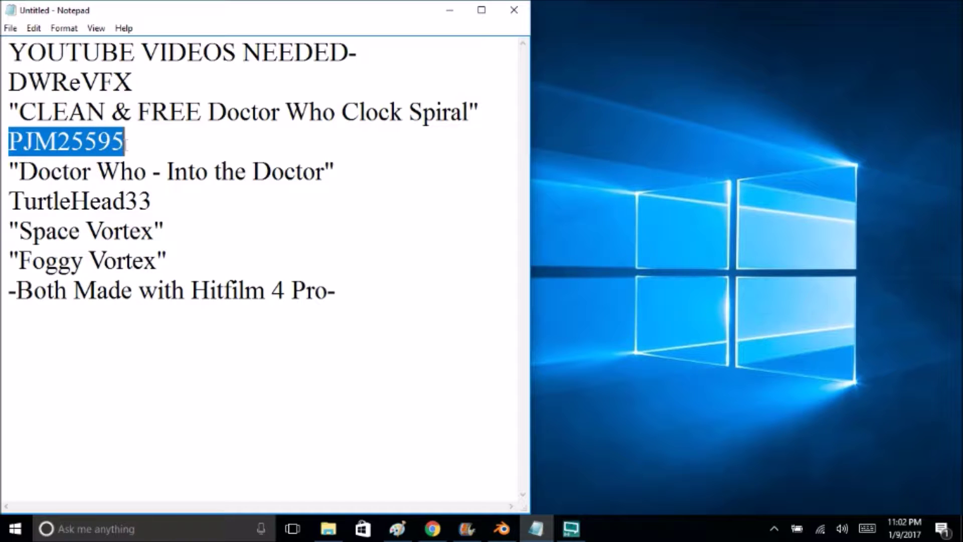
{"action": "left_click_drag", "start_coordinate": [19, 172], "coordinate": [319, 184]}
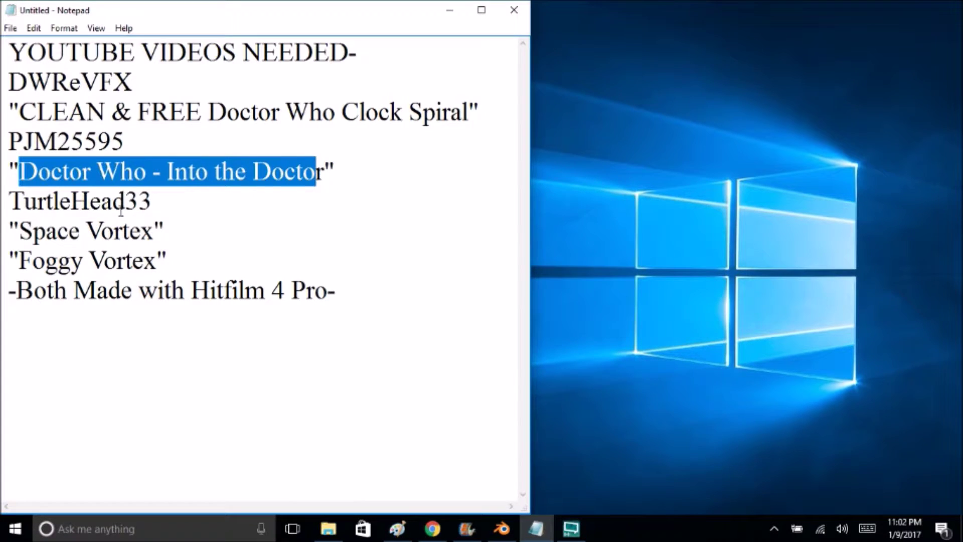
{"action": "left_click", "coordinate": [90, 204]}
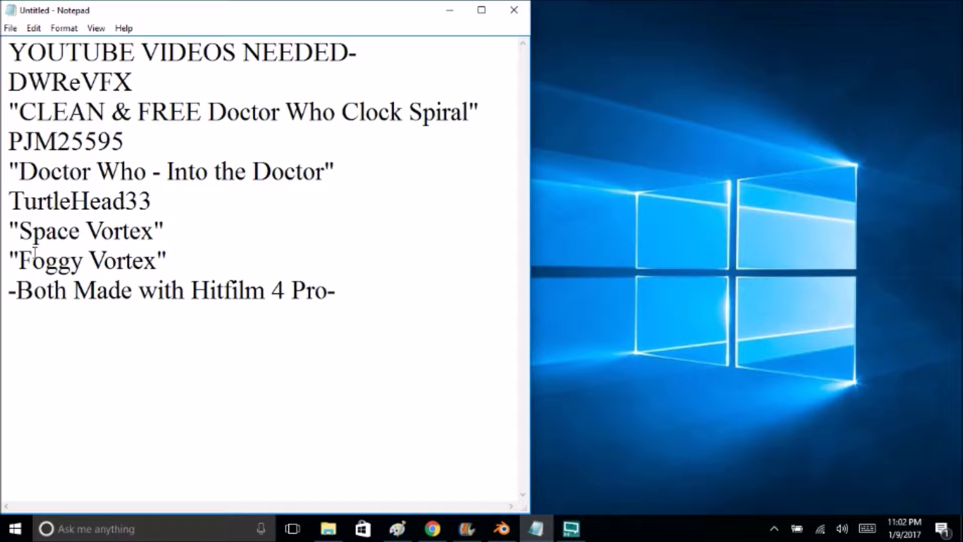
{"action": "left_click_drag", "start_coordinate": [210, 290], "coordinate": [332, 301]}
{"action": "left_click", "coordinate": [329, 291]}
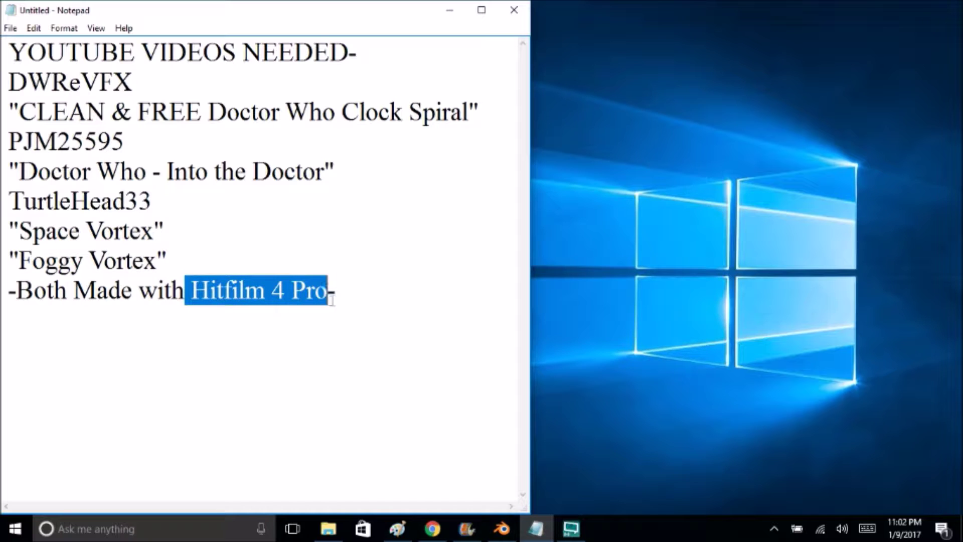
{"action": "left_click", "coordinate": [351, 259]}
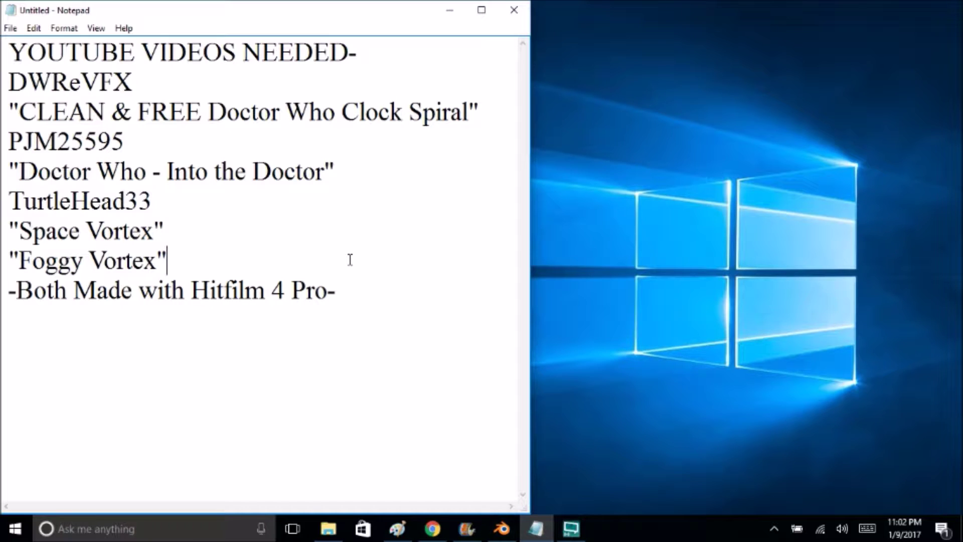
{"action": "left_click_drag", "start_coordinate": [328, 290], "coordinate": [191, 290]}
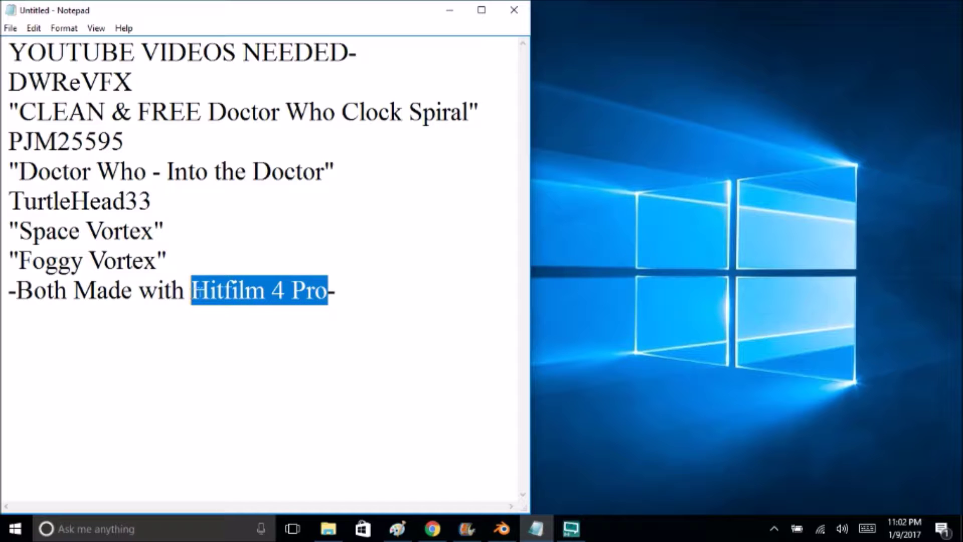
{"action": "left_click_drag", "start_coordinate": [328, 290], "coordinate": [399, 303]}
{"action": "left_click", "coordinate": [331, 297]}
- Add the line "Hitfilm 4 Express" directly below the Hitfilm 4 Pro remark in the note
{"action": "left_click", "coordinate": [341, 294]}
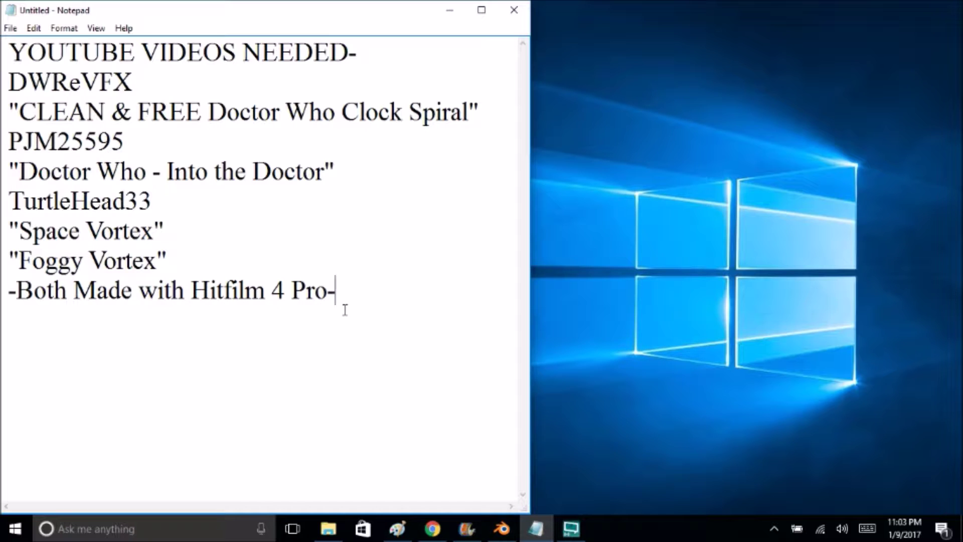
{"action": "key", "text": "Return"}
{"action": "type", "text": "Hitfilm 45"}
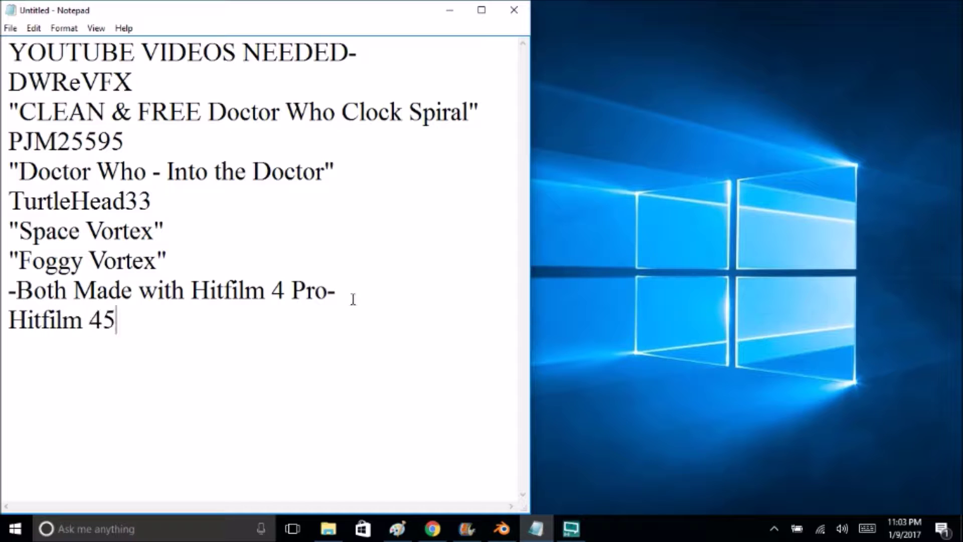
{"action": "key", "text": "BackSpace"}
{"action": "type", "text": "Express"}
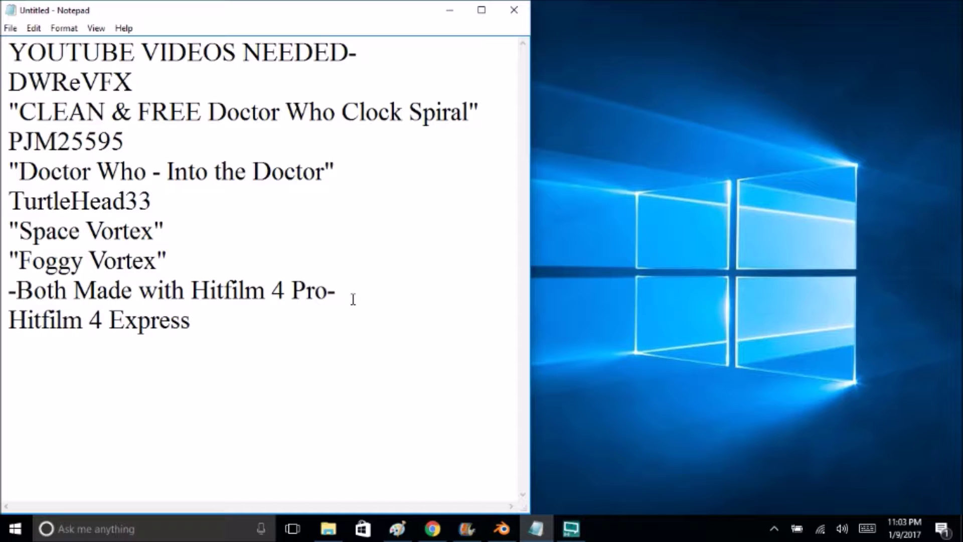
- Add the line "Blender" below the Hitfilm 4 Express entry in the note
{"action": "left_click_drag", "start_coordinate": [217, 292], "coordinate": [327, 292]}
{"action": "left_click", "coordinate": [336, 291]}
{"action": "left_click_drag", "start_coordinate": [10, 321], "coordinate": [201, 323]}
{"action": "left_click", "coordinate": [202, 323]}
{"action": "left_click_drag", "start_coordinate": [197, 327], "coordinate": [3, 331]}
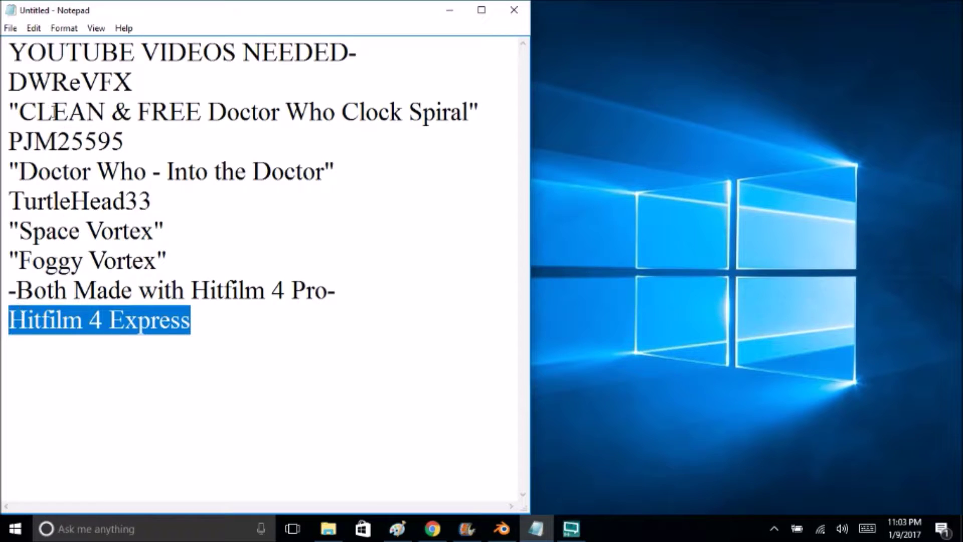
{"action": "left_click", "coordinate": [347, 360]}
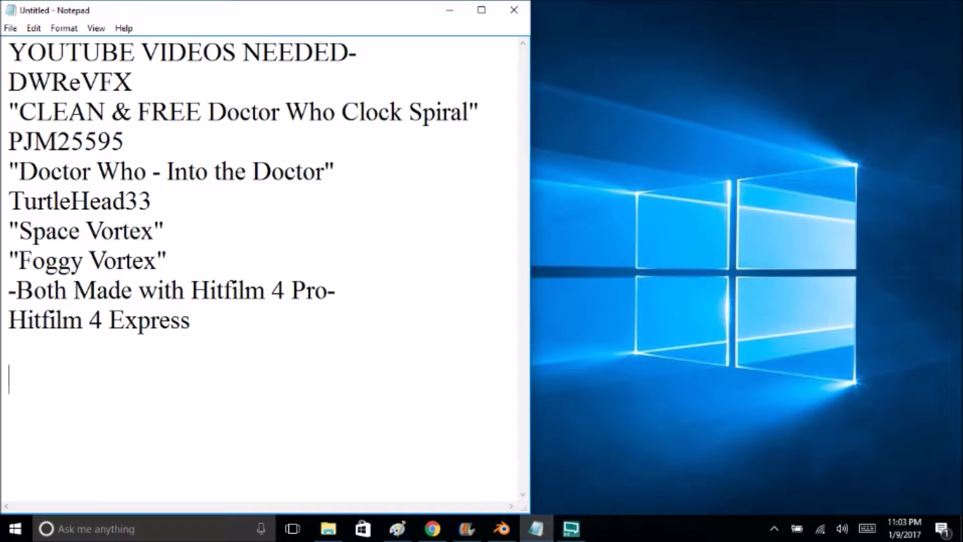
{"action": "type", "text": "Blender"}
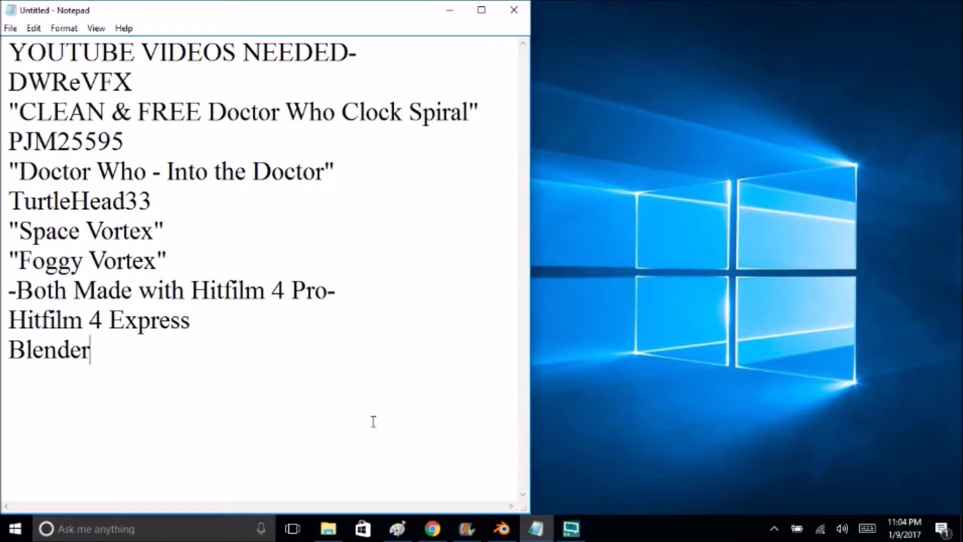
- Switch to Blender with the Gears2017.blend scene and deselect all objects
{"action": "left_click", "coordinate": [509, 531]}
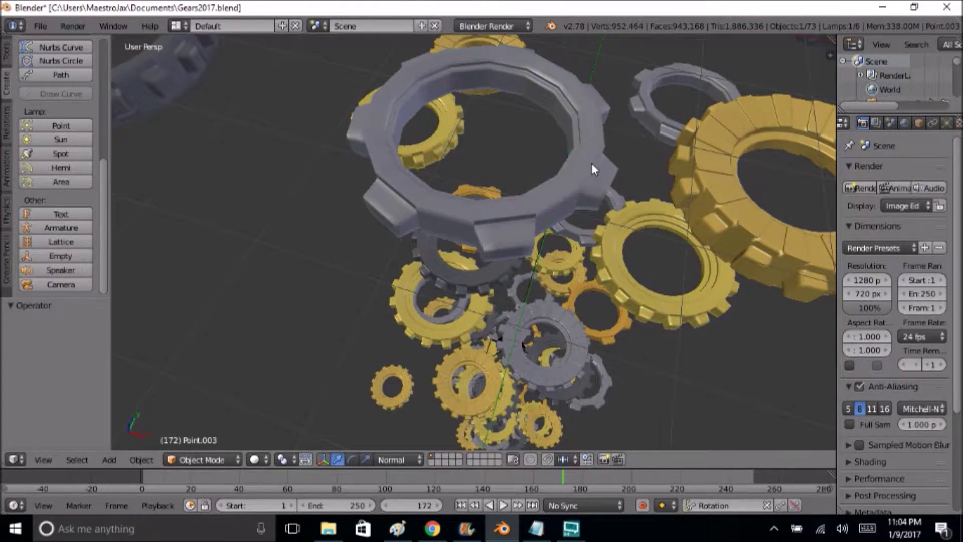
{"action": "scroll", "coordinate": [592, 163], "scroll_direction": "down", "scroll_amount": 10}
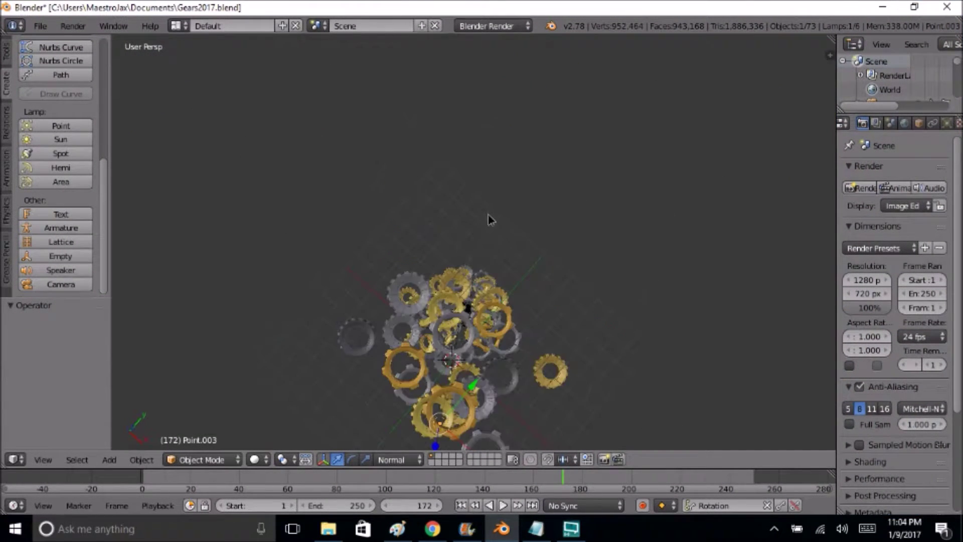
{"action": "scroll", "coordinate": [490, 219], "scroll_direction": "up", "scroll_amount": 8}
{"action": "middle_click_drag", "start_coordinate": [441, 177], "coordinate": [675, 239]}
{"action": "right_click", "coordinate": [708, 231]}
{"action": "scroll", "coordinate": [710, 240], "scroll_direction": "down", "scroll_amount": 8}
{"action": "scroll", "coordinate": [694, 242], "scroll_direction": "up", "scroll_amount": 8}
{"action": "key", "text": "a"}
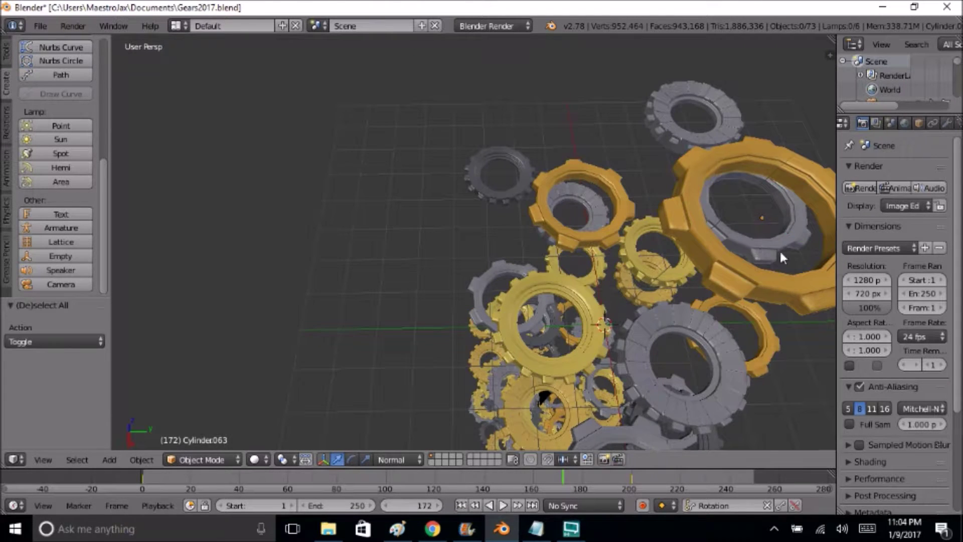
- Examine the vertical arrangement of gears, the camera and the lamps from several angles and distances
{"action": "scroll", "coordinate": [780, 248], "scroll_direction": "down", "scroll_amount": 8}
{"action": "scroll", "coordinate": [658, 271], "scroll_direction": "up", "scroll_amount": 8}
{"action": "middle_click_drag", "start_coordinate": [690, 264], "coordinate": [586, 242]}
{"action": "middle_click_drag", "start_coordinate": [584, 286], "coordinate": [576, 267]}
{"action": "scroll", "coordinate": [574, 342], "scroll_direction": "down", "scroll_amount": 8}
{"action": "scroll", "coordinate": [574, 343], "scroll_direction": "up", "scroll_amount": 4}
{"action": "middle_click_drag", "start_coordinate": [530, 311], "coordinate": [539, 201]}
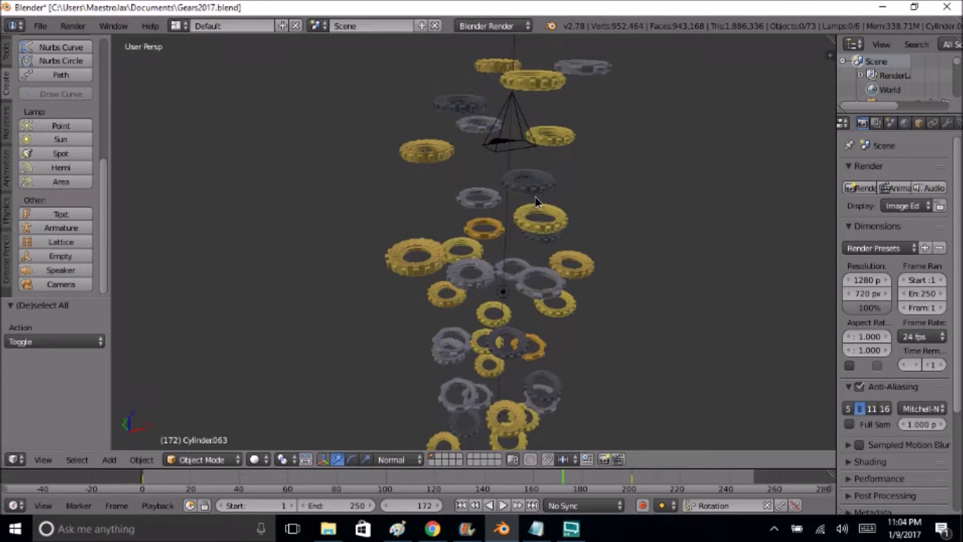
{"action": "middle_click_drag", "start_coordinate": [555, 112], "coordinate": [540, 421]}
{"action": "middle_click_drag", "start_coordinate": [572, 227], "coordinate": [525, 391]}
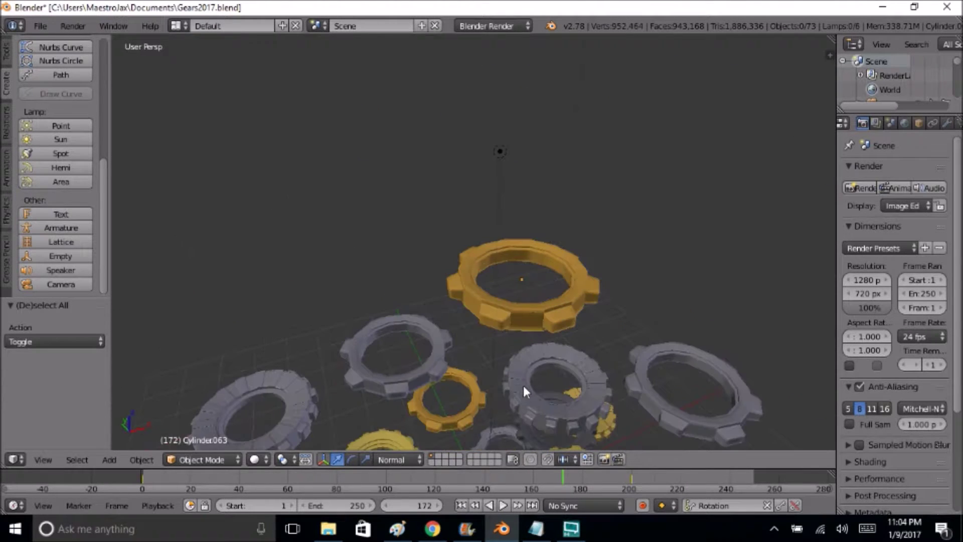
{"action": "scroll", "coordinate": [533, 321], "scroll_direction": "down", "scroll_amount": 3}
{"action": "scroll", "coordinate": [530, 341], "scroll_direction": "up", "scroll_amount": 6}
{"action": "scroll", "coordinate": [533, 345], "scroll_direction": "down", "scroll_amount": 3}
{"action": "middle_click_drag", "start_coordinate": [538, 359], "coordinate": [545, 135], "text": "shift"}
{"action": "middle_click_drag", "start_coordinate": [493, 305], "coordinate": [567, 193], "text": "shift"}
{"action": "scroll", "coordinate": [561, 156], "scroll_direction": "up", "scroll_amount": 8}
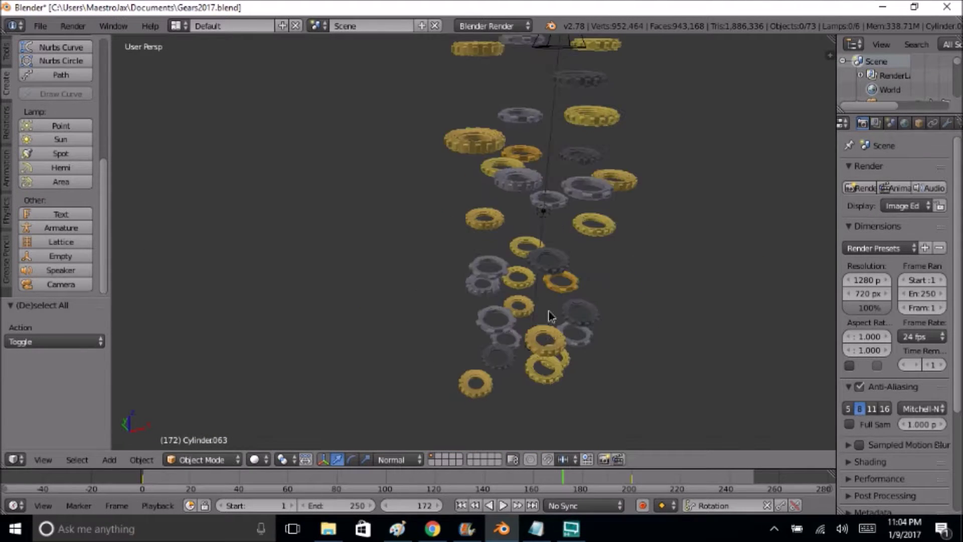
{"action": "scroll", "coordinate": [578, 294], "scroll_direction": "up", "scroll_amount": 6}
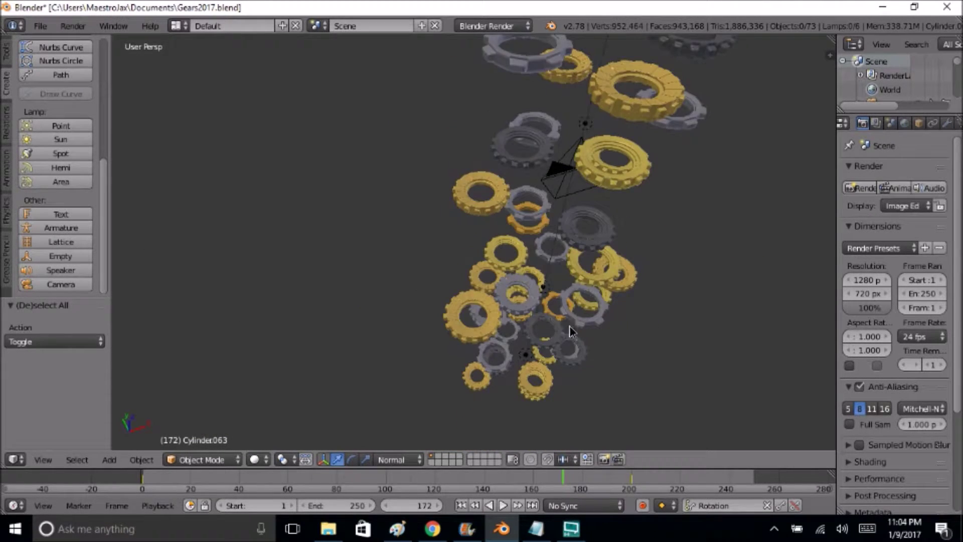
{"action": "middle_click_drag", "start_coordinate": [540, 359], "coordinate": [514, 336]}
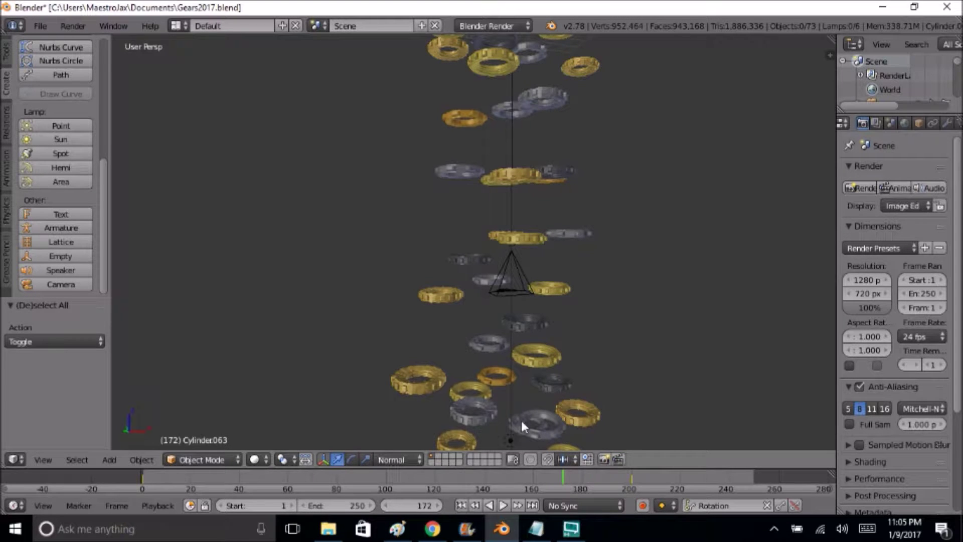
{"action": "middle_click_drag", "start_coordinate": [516, 132], "coordinate": [505, 312]}
{"action": "mouse_move", "coordinate": [475, 387]}
{"action": "middle_mouse_down"}
{"action": "mouse_move", "coordinate": [489, 202]}
{"action": "mouse_move", "coordinate": [517, 98]}
{"action": "mouse_move", "coordinate": [469, 405]}
{"action": "middle_mouse_up"}
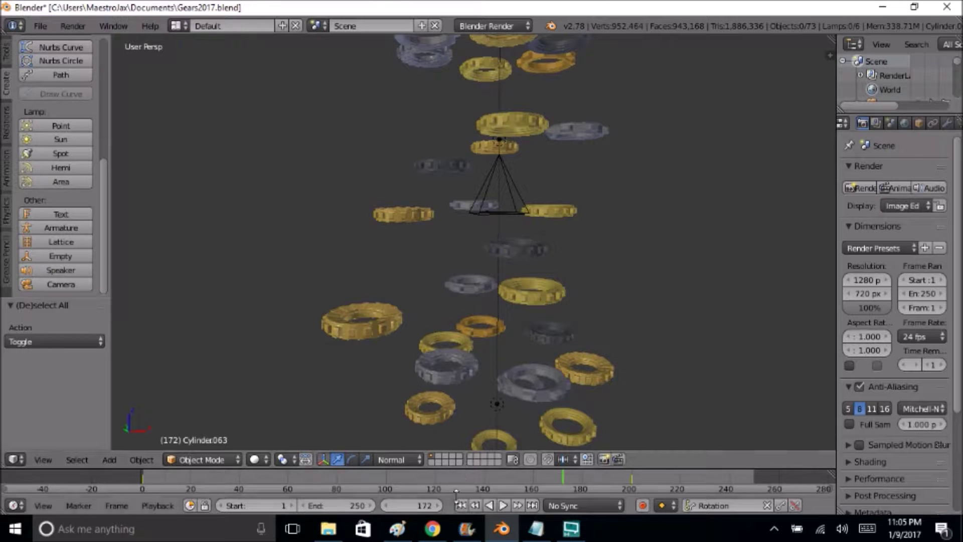
- Play the animation from the first frame and examine the moving camera and gears from several angles
{"action": "left_click", "coordinate": [461, 506]}
{"action": "middle_click_drag", "start_coordinate": [495, 275], "coordinate": [495, 351]}
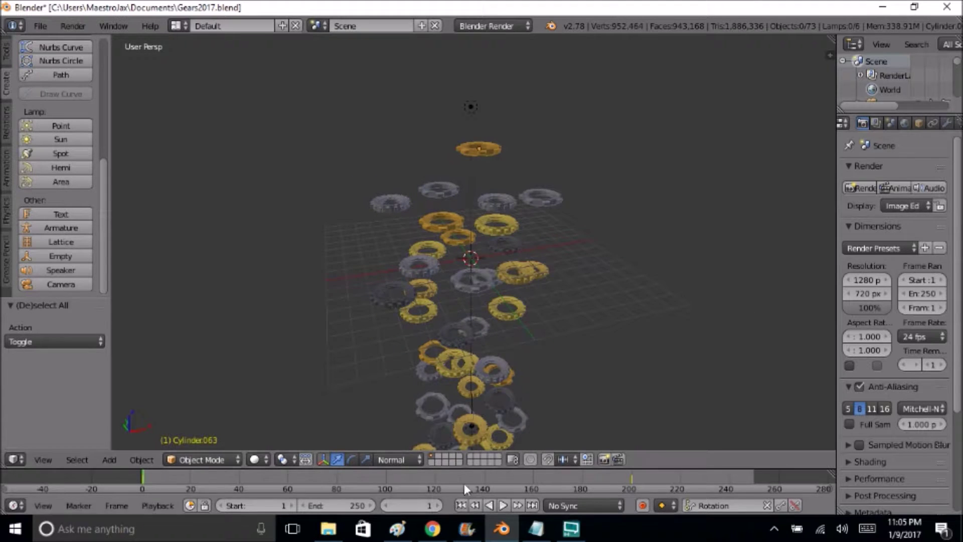
{"action": "left_click", "coordinate": [503, 505]}
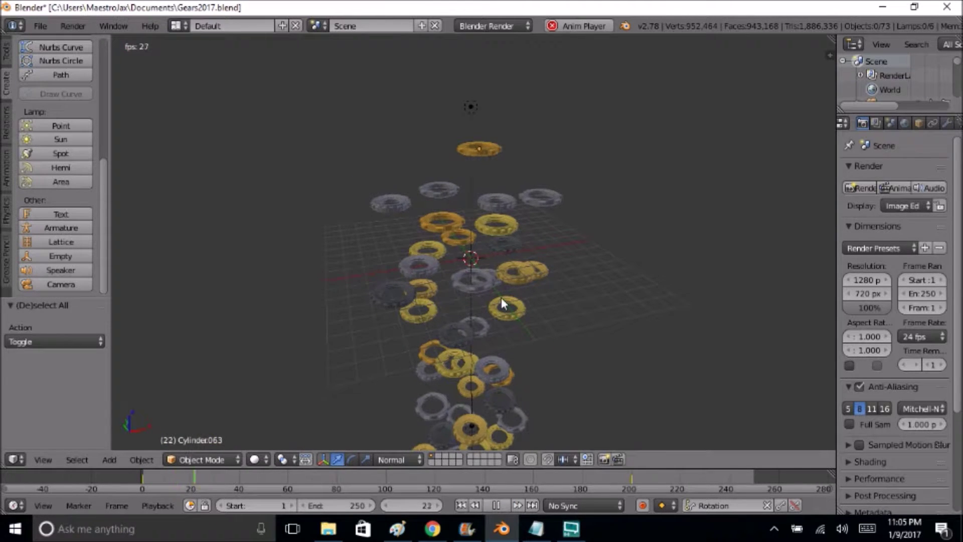
{"action": "scroll", "coordinate": [501, 302], "scroll_direction": "up", "scroll_amount": 5}
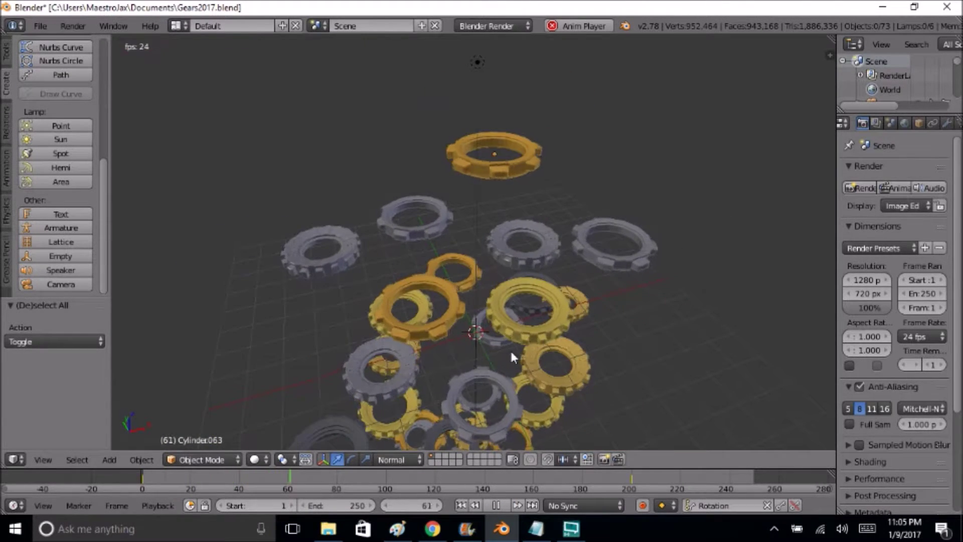
{"action": "scroll", "coordinate": [510, 349], "scroll_direction": "down", "scroll_amount": 3}
{"action": "middle_click_drag", "start_coordinate": [513, 334], "coordinate": [523, 189]}
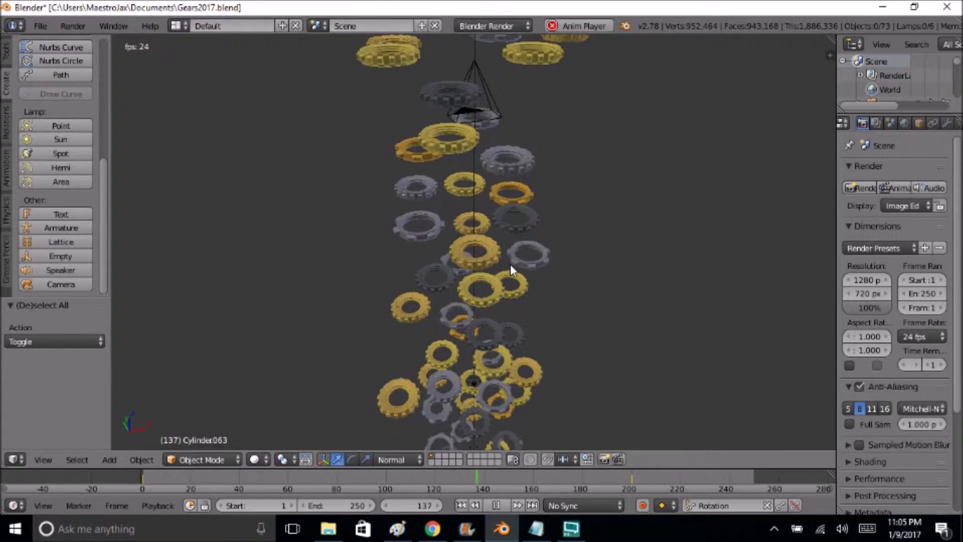
{"action": "scroll", "coordinate": [511, 264], "scroll_direction": "up", "scroll_amount": 2}
{"action": "middle_click_drag", "start_coordinate": [522, 325], "coordinate": [532, 307], "text": "shift"}
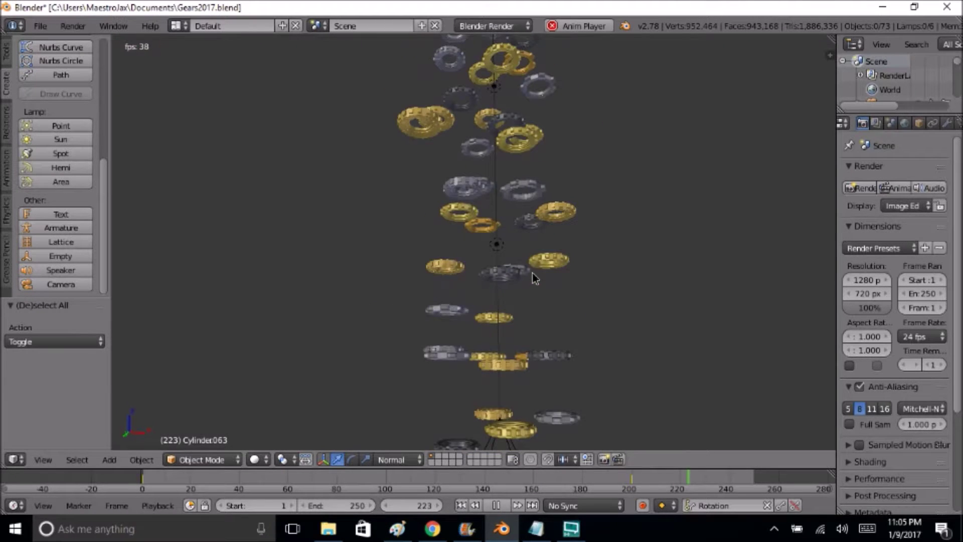
{"action": "middle_click_drag", "start_coordinate": [525, 109], "coordinate": [566, 338]}
{"action": "scroll", "coordinate": [572, 387], "scroll_direction": "up", "scroll_amount": 3}
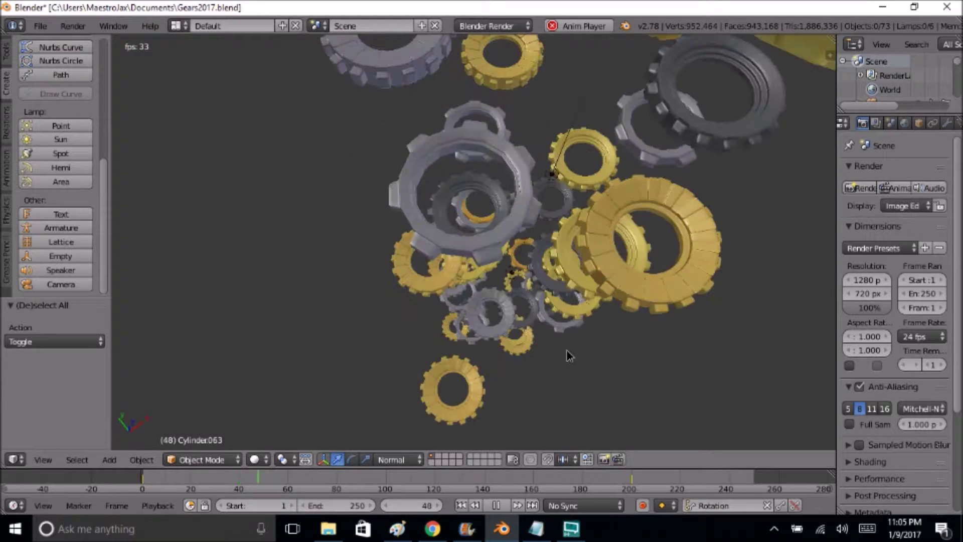
{"action": "scroll", "coordinate": [527, 363], "scroll_direction": "up", "scroll_amount": 5}
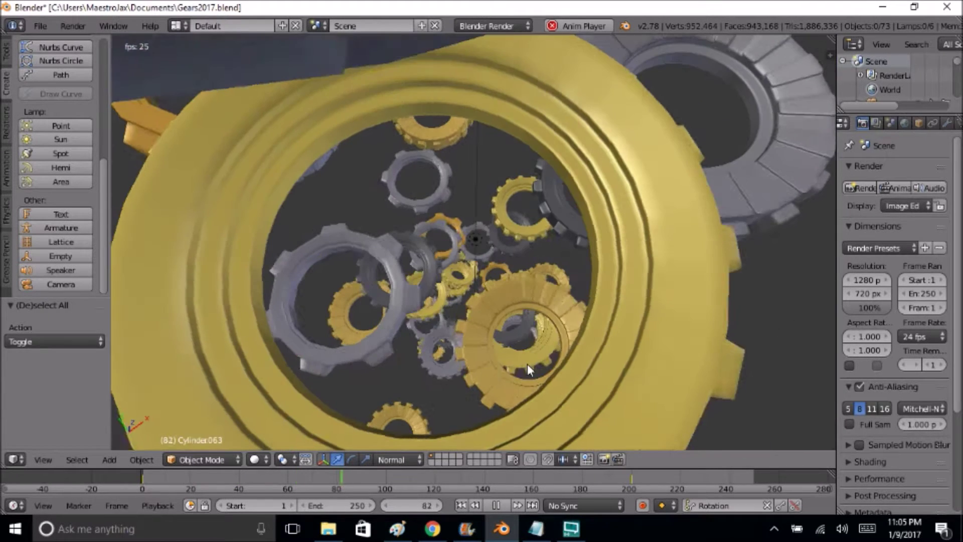
{"action": "scroll", "coordinate": [528, 363], "scroll_direction": "up", "scroll_amount": 3}
{"action": "scroll", "coordinate": [516, 350], "scroll_direction": "up", "scroll_amount": 3}
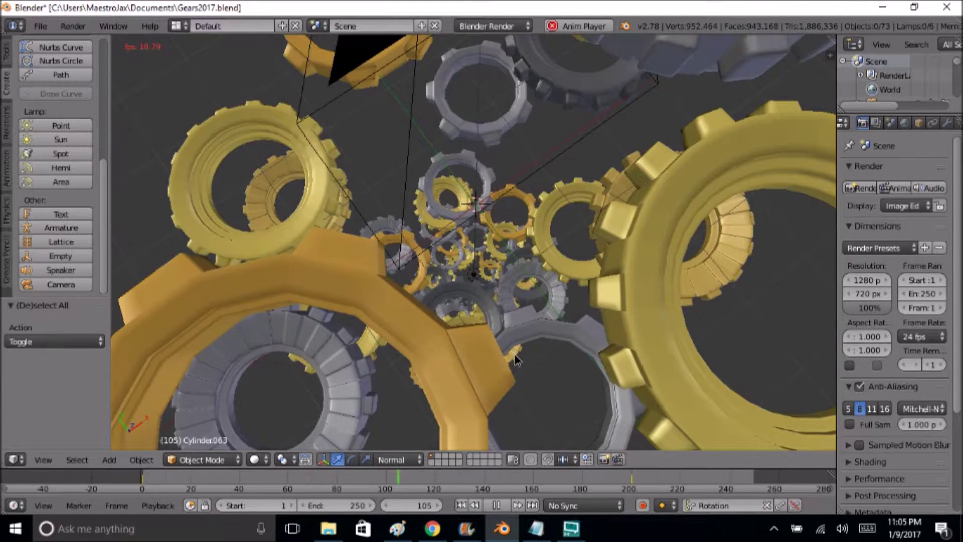
{"action": "scroll", "coordinate": [516, 360], "scroll_direction": "down", "scroll_amount": 3}
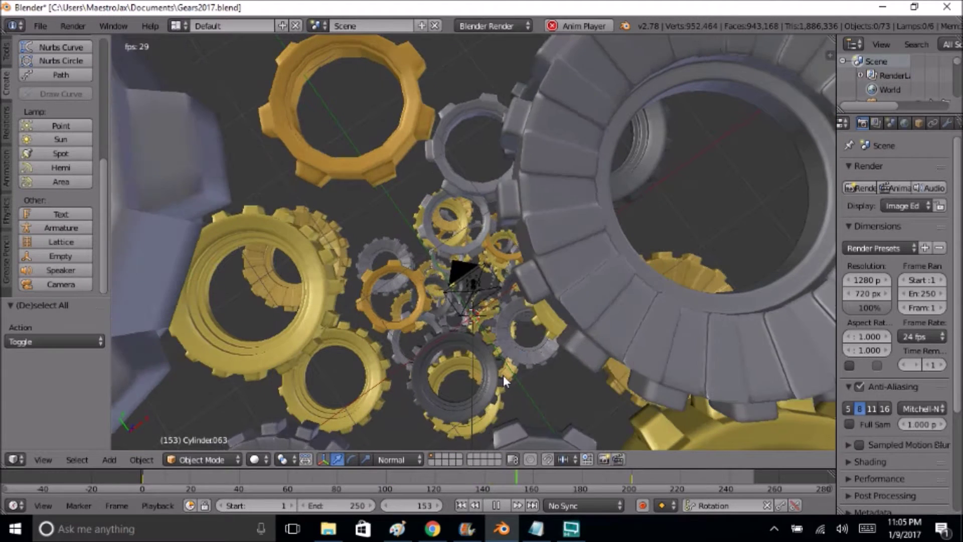
{"action": "middle_click_drag", "start_coordinate": [501, 360], "coordinate": [496, 265]}
{"action": "scroll", "coordinate": [494, 146], "scroll_direction": "up", "scroll_amount": 5}
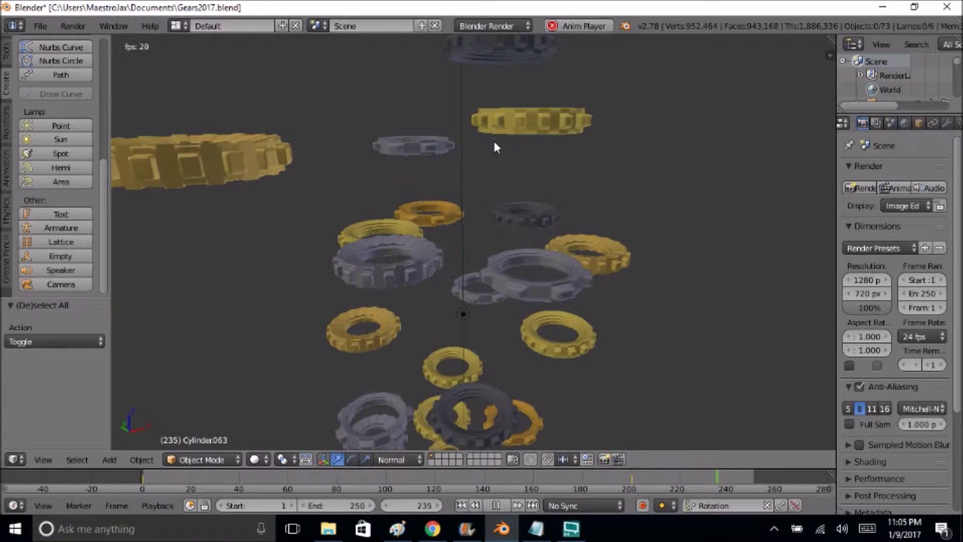
- Examine the playing gear animation from above, stop playback, and inspect the gears up close
{"action": "middle_click_drag", "start_coordinate": [498, 167], "coordinate": [499, 263]}
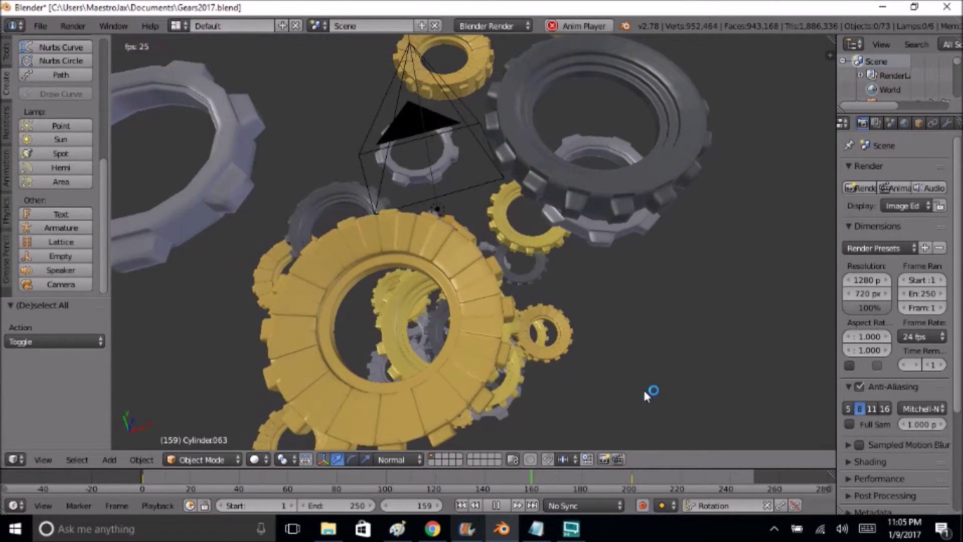
{"action": "left_click", "coordinate": [490, 506]}
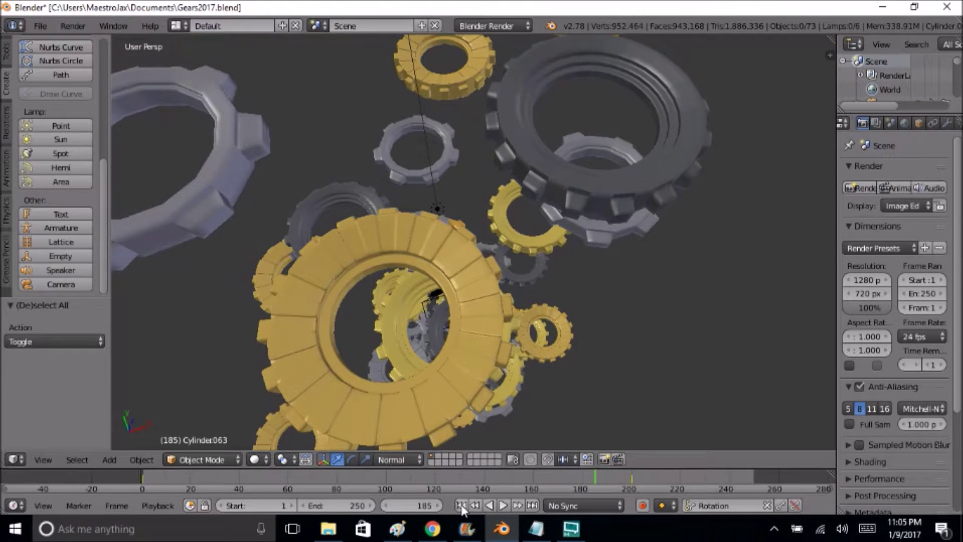
{"action": "middle_click_drag", "start_coordinate": [600, 186], "coordinate": [571, 239]}
{"action": "scroll", "coordinate": [495, 206], "scroll_direction": "up", "scroll_amount": 5}
{"action": "scroll", "coordinate": [516, 258], "scroll_direction": "down", "scroll_amount": 8}
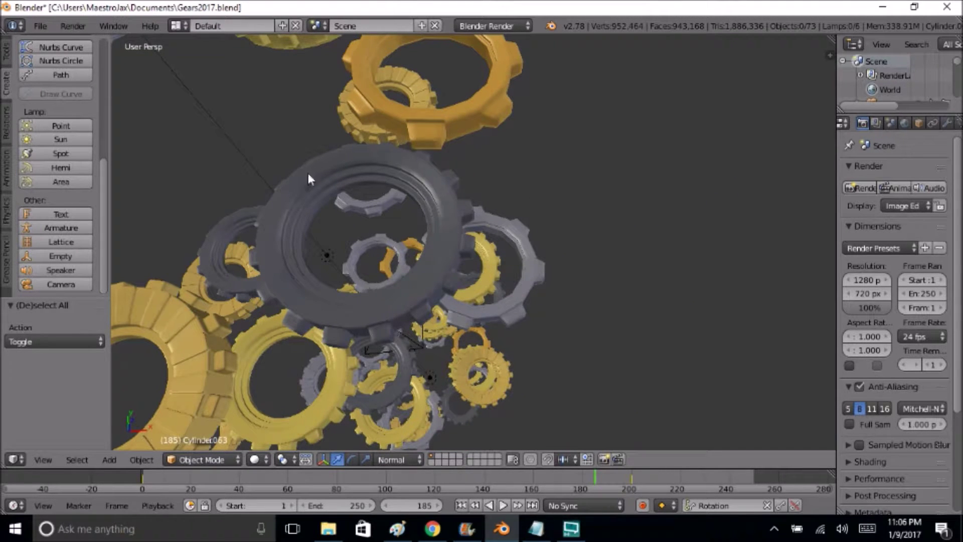
- Insert a Rotation keyframe for the large dark gear at frame 1 and clear the active Rotation keying set
{"action": "right_click", "coordinate": [406, 296]}
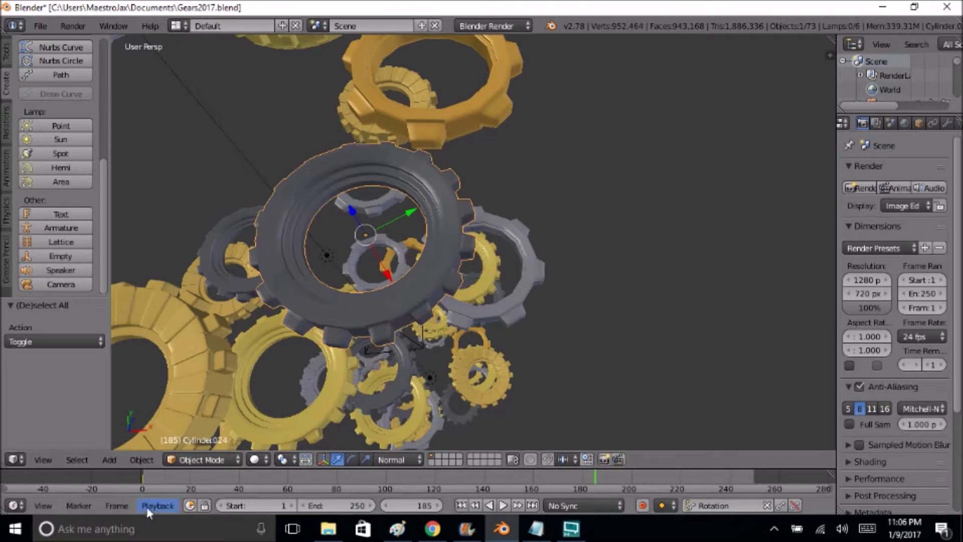
{"action": "left_click", "coordinate": [143, 475]}
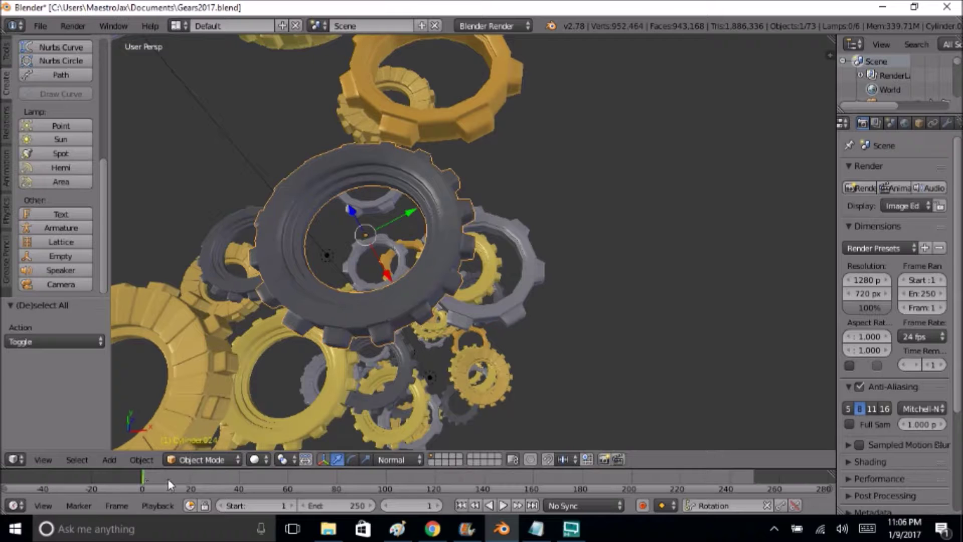
{"action": "key", "text": "i"}
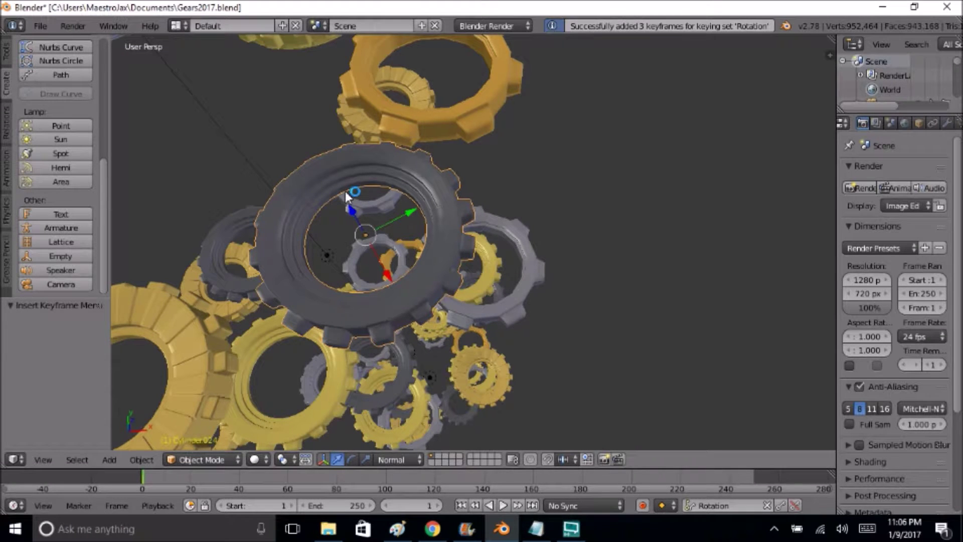
{"action": "left_click", "coordinate": [767, 505]}
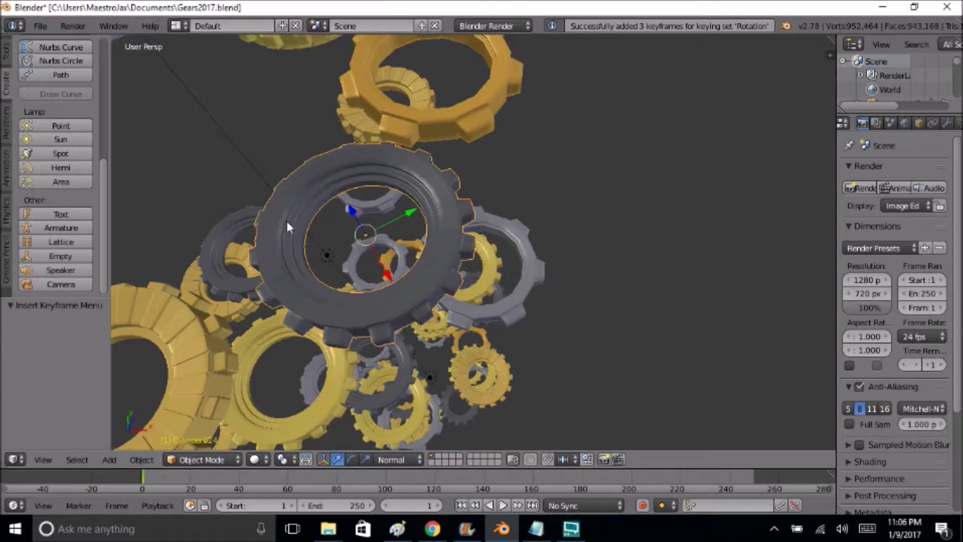
{"action": "key", "text": "i"}
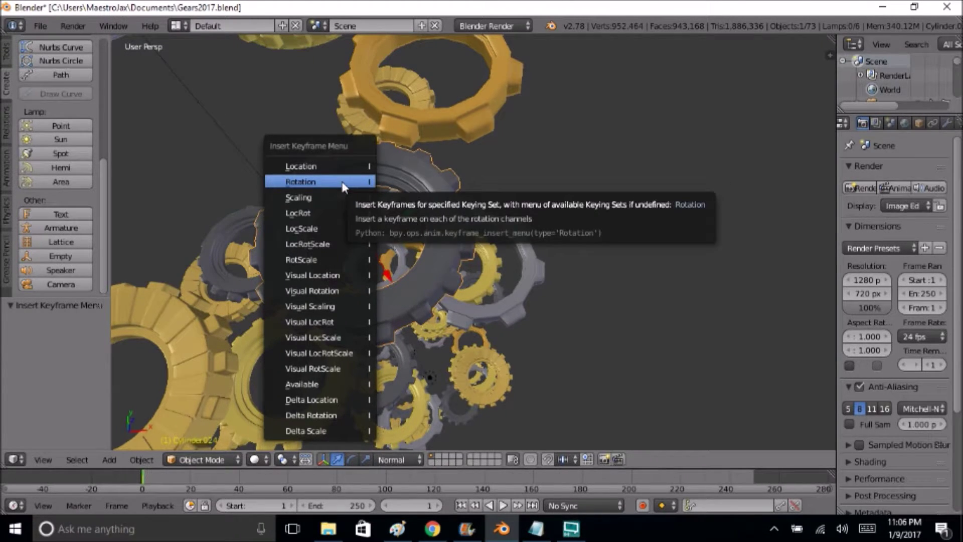
{"action": "left_click", "coordinate": [344, 183]}
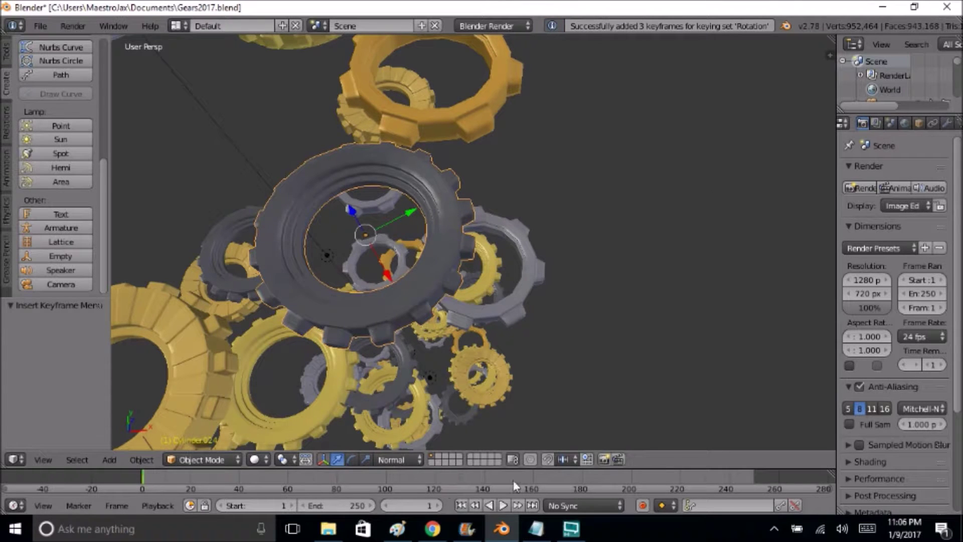
- At frame 200, rotate the dark gear about 386° around the global Z axis and insert a Rotation keyframe
{"action": "left_click", "coordinate": [631, 477]}
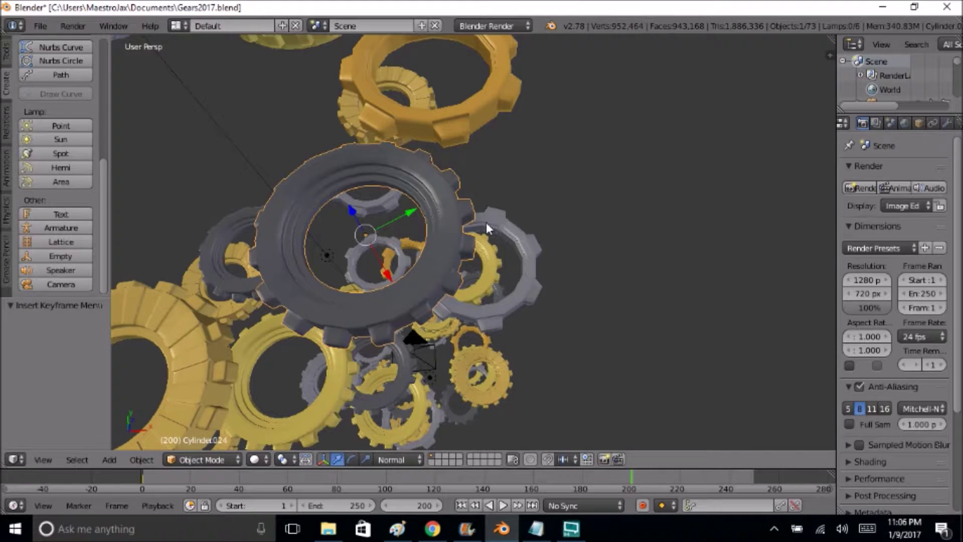
{"action": "key", "text": "r"}
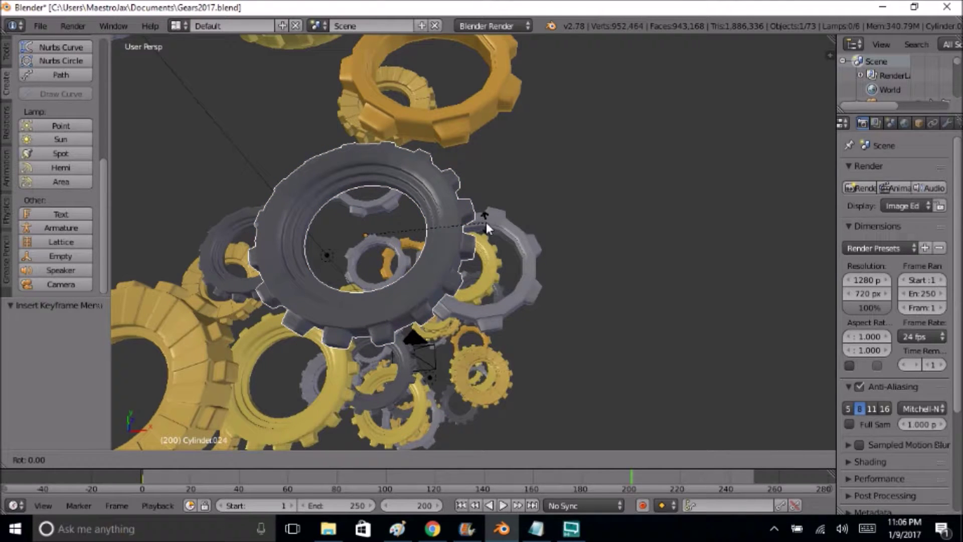
{"action": "key", "text": "z"}
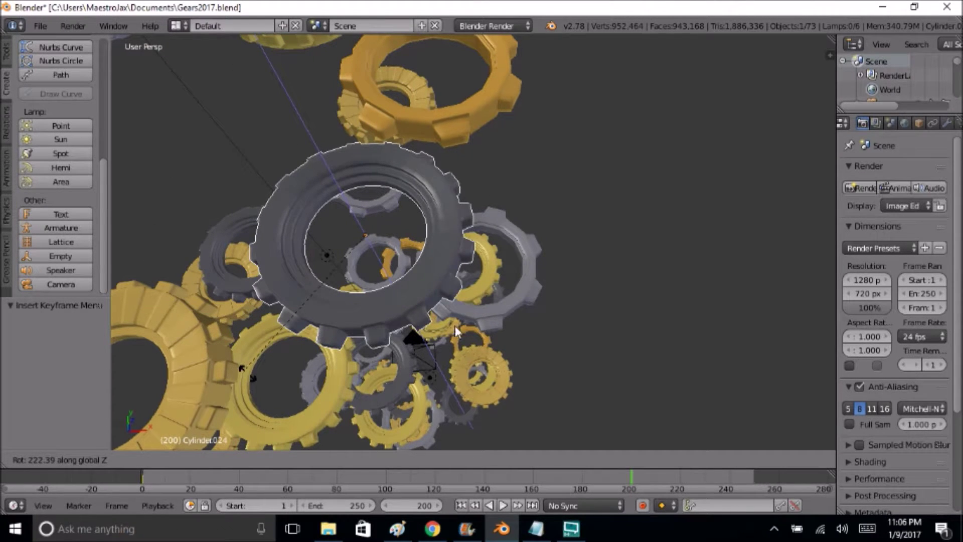
{"action": "left_click", "coordinate": [491, 161]}
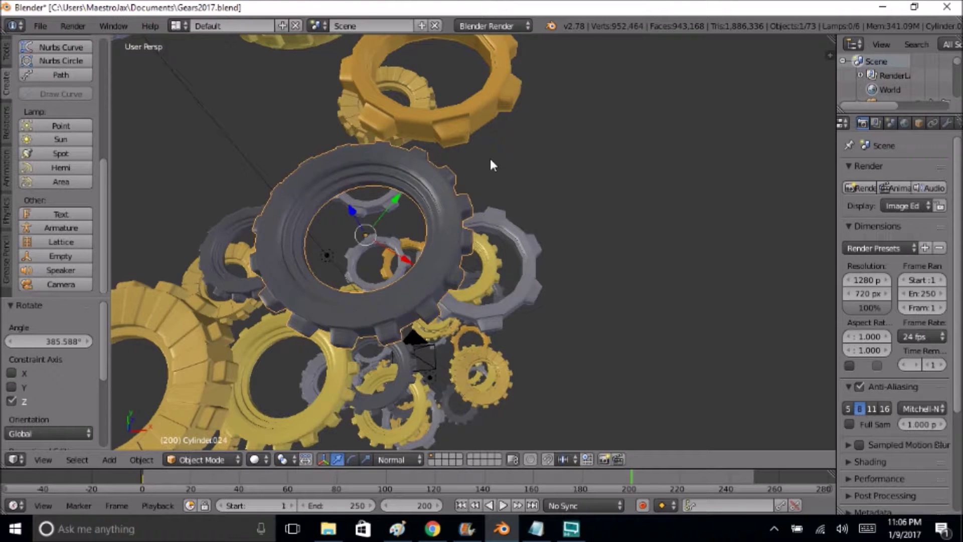
{"action": "key", "text": "i"}
{"action": "left_click", "coordinate": [489, 159]}
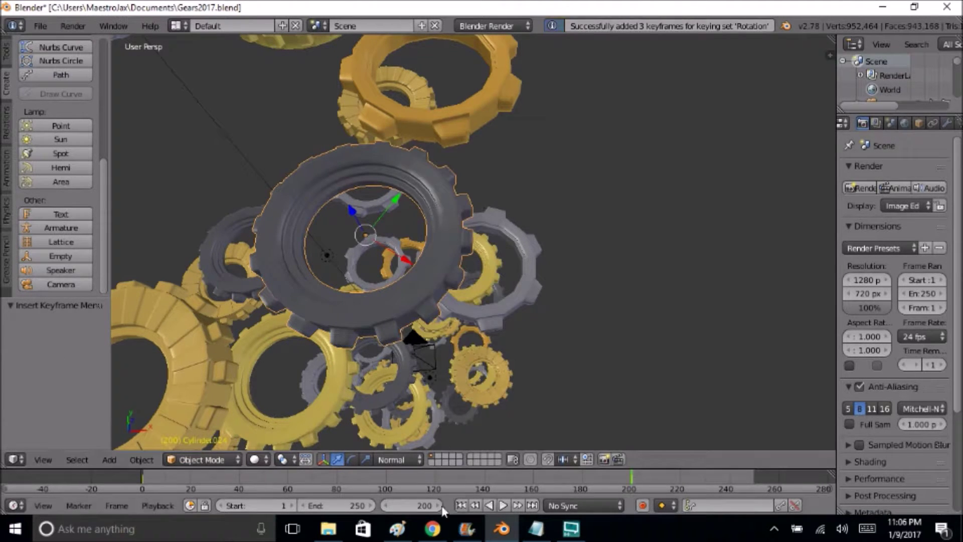
- Play the animation from the first frame, examine the spinning dark gear among the others, and stop playback
{"action": "left_click", "coordinate": [461, 505]}
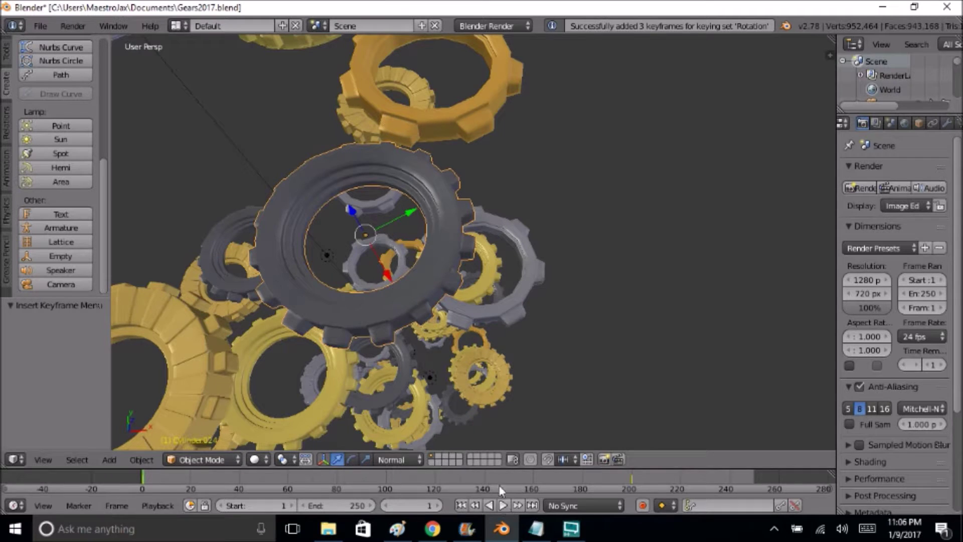
{"action": "middle_click_drag", "start_coordinate": [414, 311], "coordinate": [424, 328]}
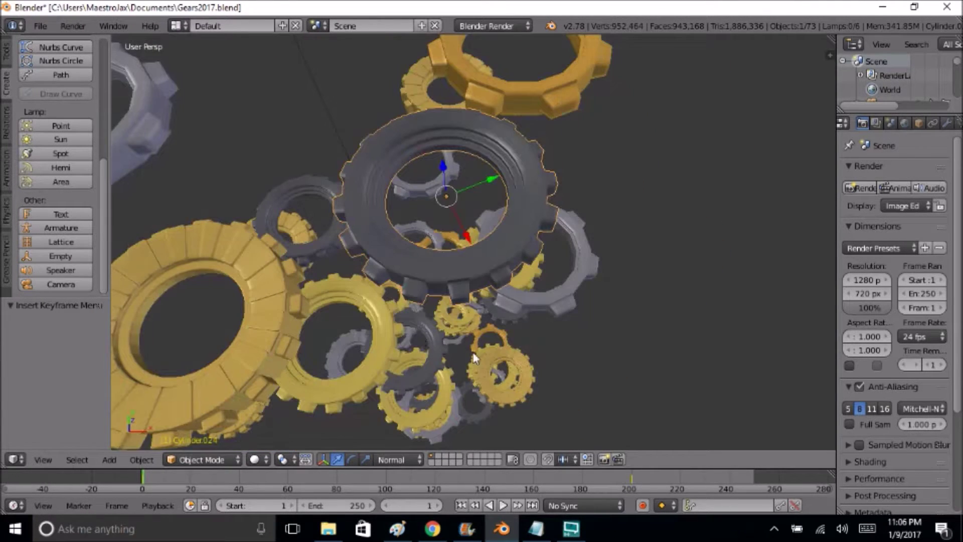
{"action": "left_click", "coordinate": [504, 505]}
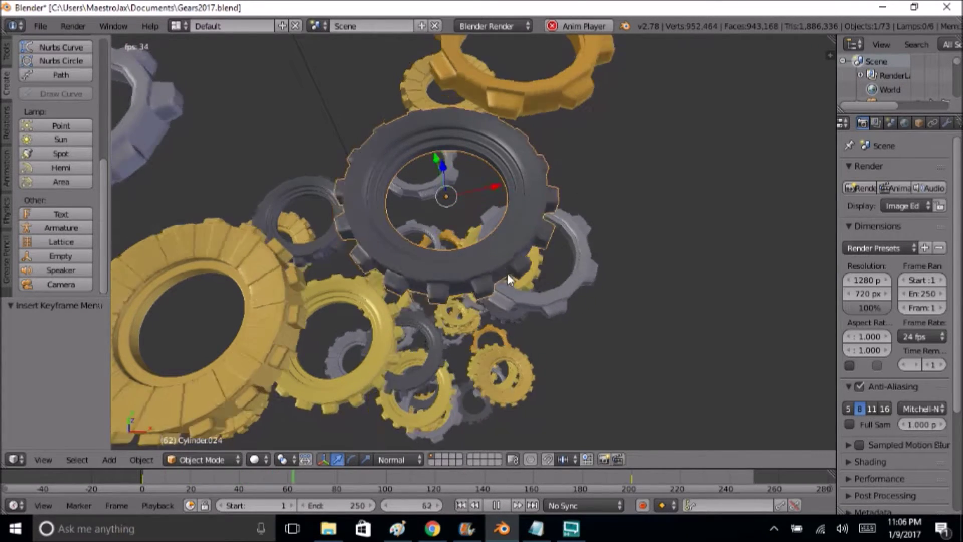
{"action": "scroll", "coordinate": [489, 237], "scroll_direction": "down", "scroll_amount": 9}
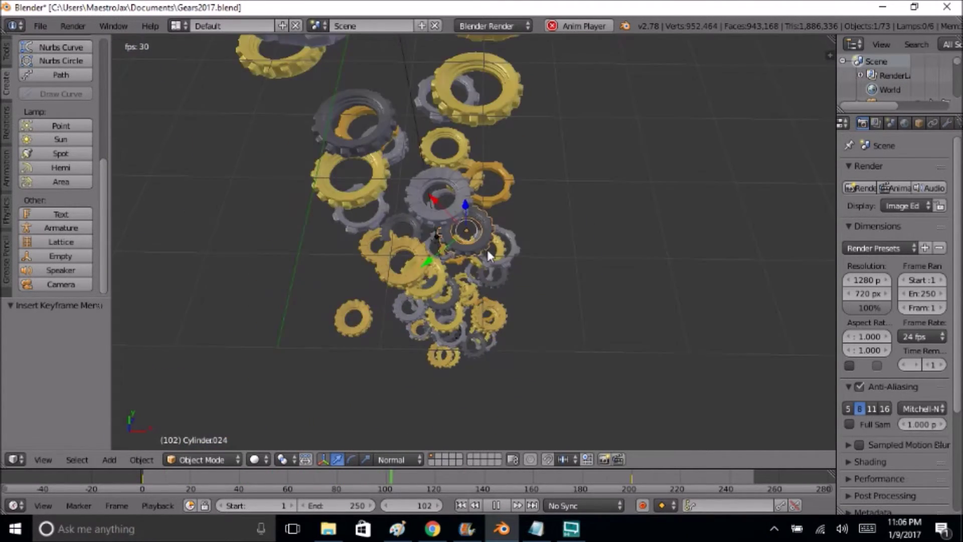
{"action": "middle_click_drag", "start_coordinate": [487, 251], "coordinate": [512, 261]}
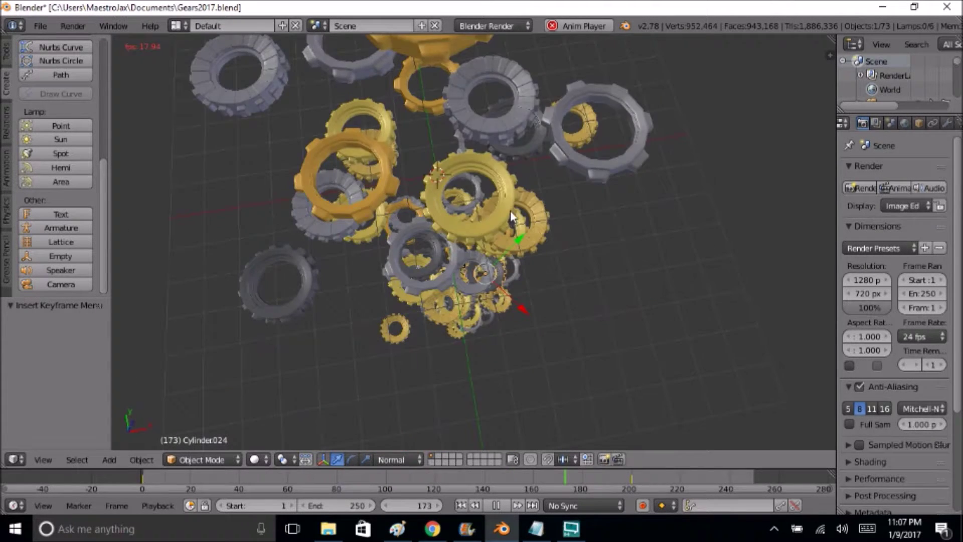
{"action": "middle_click_drag", "start_coordinate": [510, 210], "coordinate": [495, 296]}
{"action": "left_click", "coordinate": [499, 505]}
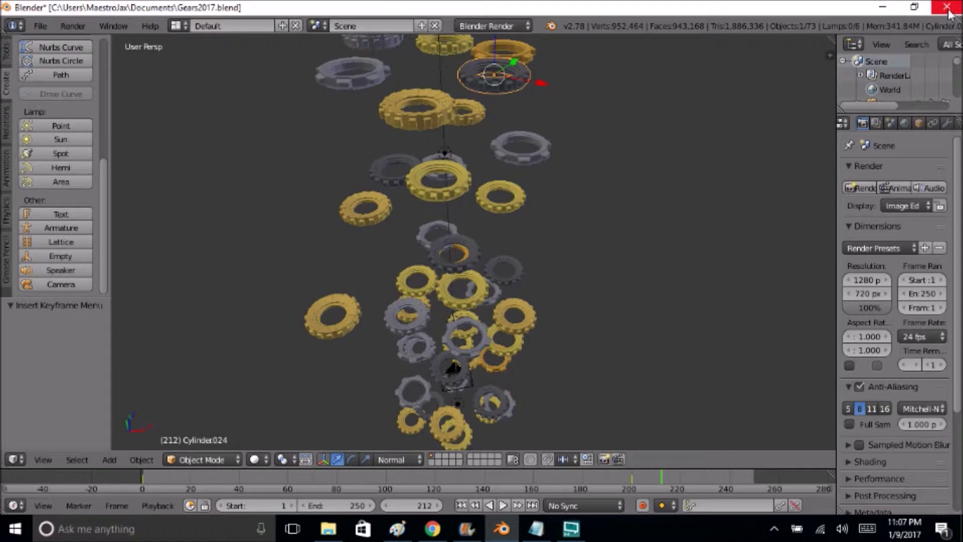
- Play the animation from the first frame through the camera view and stop it at frame 126
{"action": "middle_click_drag", "start_coordinate": [587, 150], "coordinate": [511, 307]}
{"action": "key", "text": "shift+Left"}
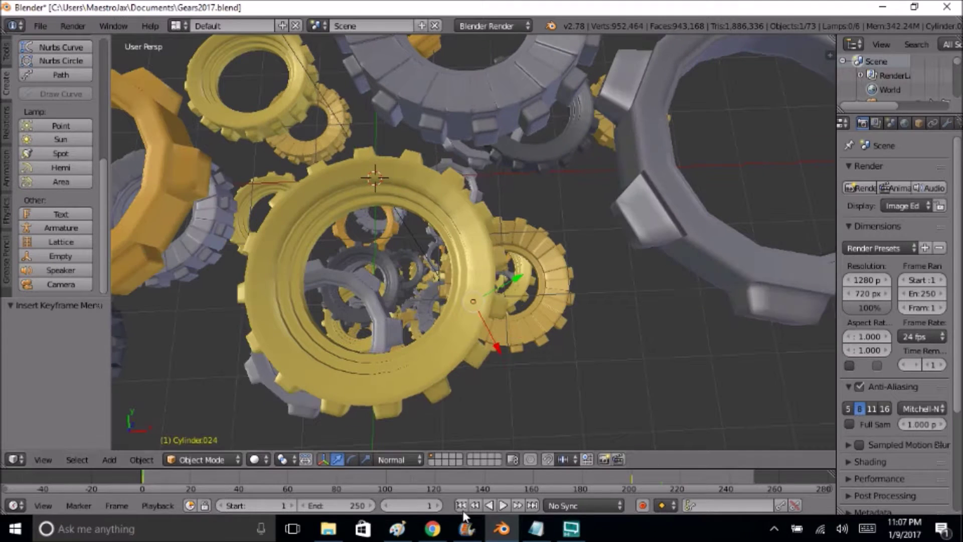
{"action": "left_click", "coordinate": [35, 459]}
{"action": "left_click", "coordinate": [85, 409]}
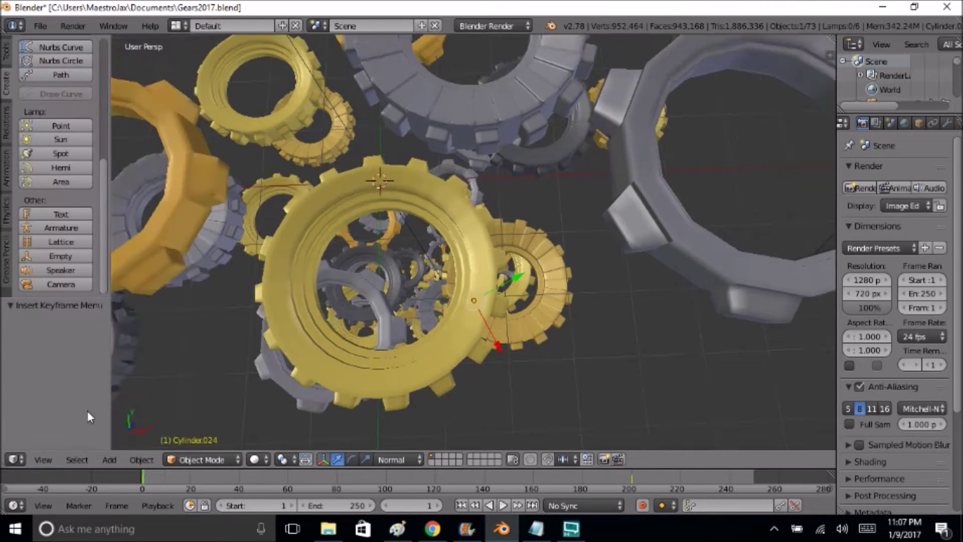
{"action": "left_click", "coordinate": [504, 505]}
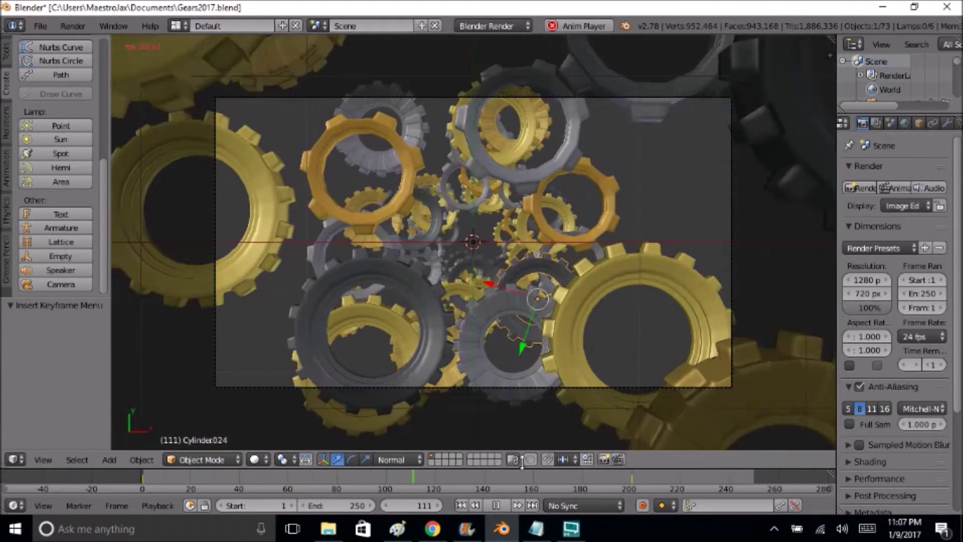
{"action": "left_click", "coordinate": [498, 505]}
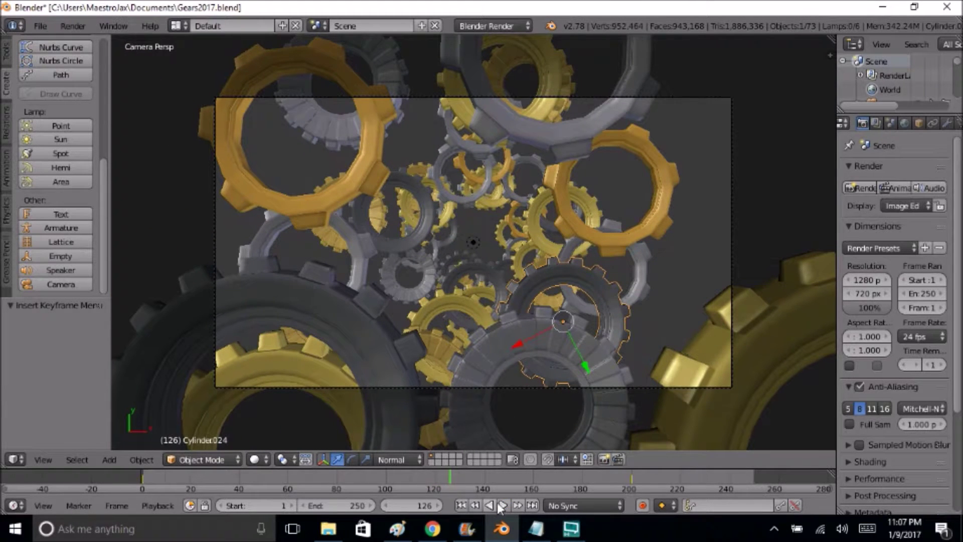
- Render frame 126 of the gear scene, inspect the image, and return to the 3D view
{"action": "key", "text": "F12"}
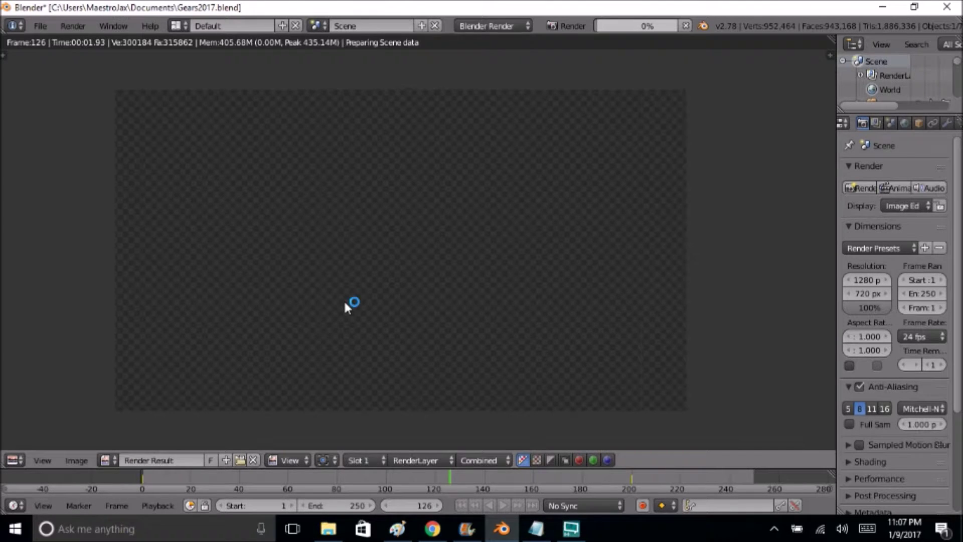
{"action": "middle_click_drag", "start_coordinate": [357, 303], "coordinate": [365, 299]}
{"action": "scroll", "coordinate": [366, 300], "scroll_direction": "up", "scroll_amount": 1}
{"action": "scroll", "coordinate": [365, 299], "scroll_direction": "down", "scroll_amount": 1}
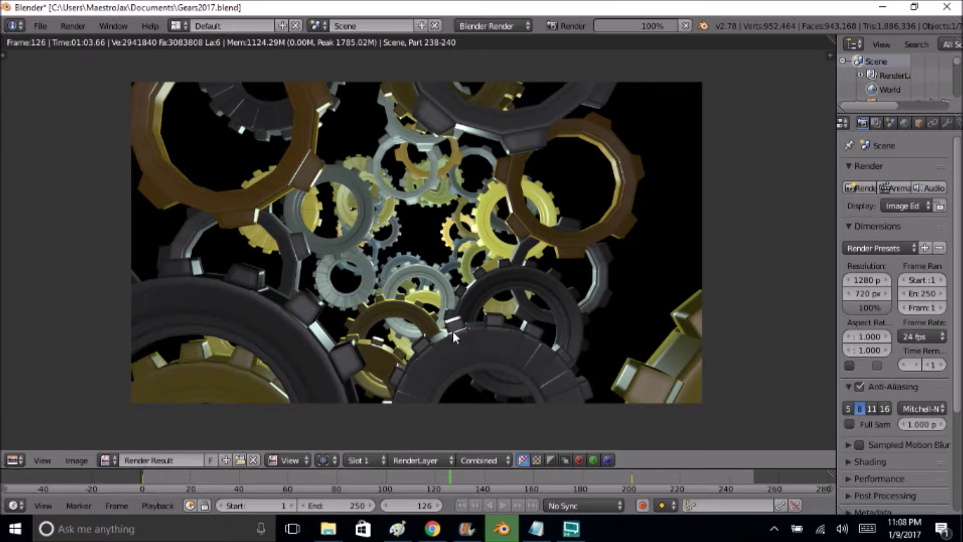
{"action": "key", "text": "Escape"}
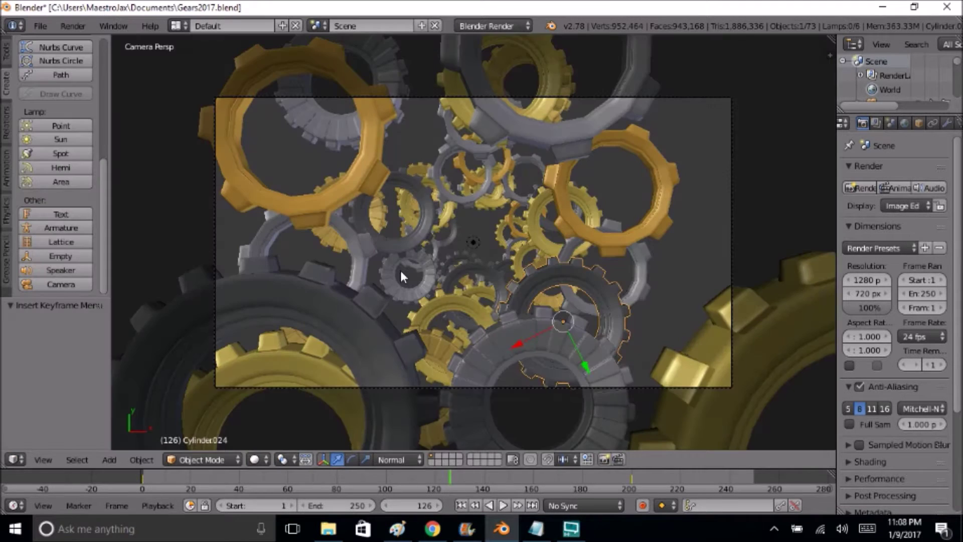
- Examine the stack of gears and the camera from outside the camera view at several angles and distances
{"action": "middle_click_drag", "start_coordinate": [402, 269], "coordinate": [459, 303]}
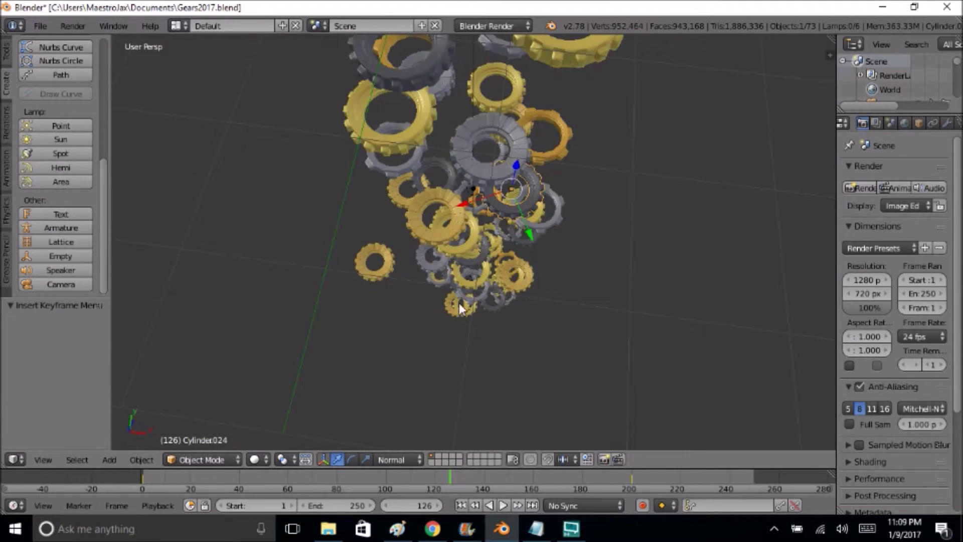
{"action": "scroll", "coordinate": [460, 302], "scroll_direction": "down", "scroll_amount": 6}
{"action": "middle_click_drag", "start_coordinate": [498, 237], "coordinate": [483, 260]}
{"action": "scroll", "coordinate": [501, 274], "scroll_direction": "up", "scroll_amount": 5}
{"action": "scroll", "coordinate": [501, 263], "scroll_direction": "down", "scroll_amount": 3}
{"action": "scroll", "coordinate": [506, 304], "scroll_direction": "down", "scroll_amount": 2}
{"action": "scroll", "coordinate": [484, 260], "scroll_direction": "up", "scroll_amount": 7}
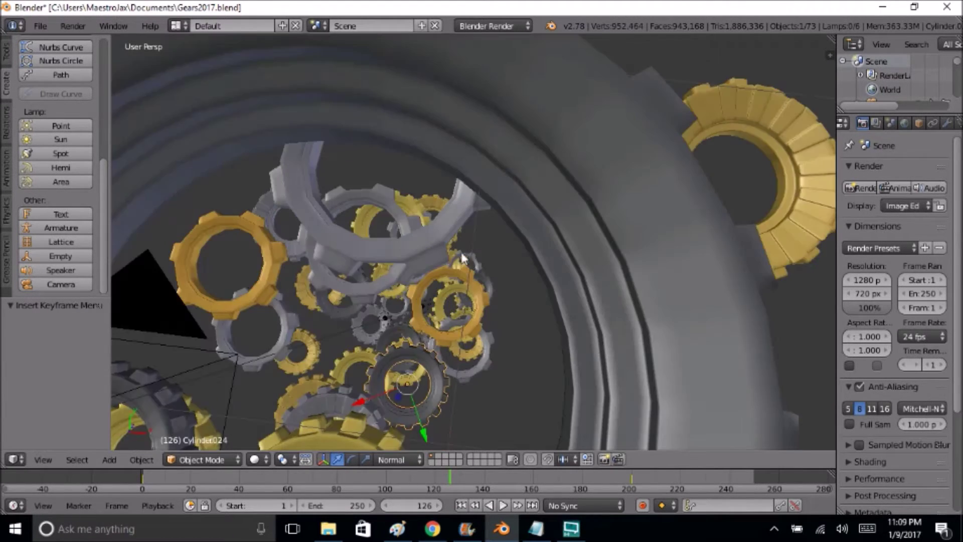
{"action": "scroll", "coordinate": [464, 259], "scroll_direction": "down", "scroll_amount": 4}
- Open the file Doctor Who Title.blend from the Documents folder
{"action": "left_click", "coordinate": [40, 26]}
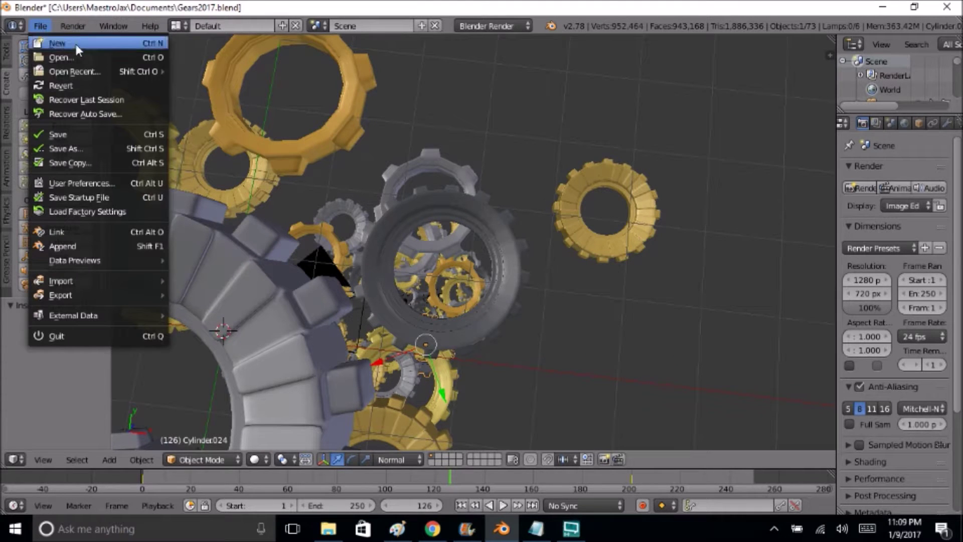
{"action": "left_click", "coordinate": [85, 57]}
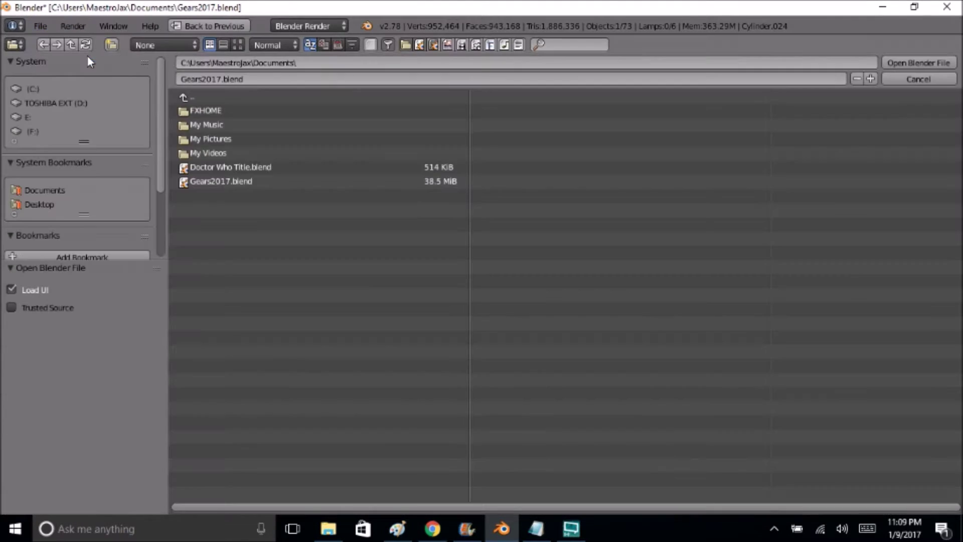
{"action": "left_click", "coordinate": [224, 170]}
{"action": "left_click", "coordinate": [909, 64]}
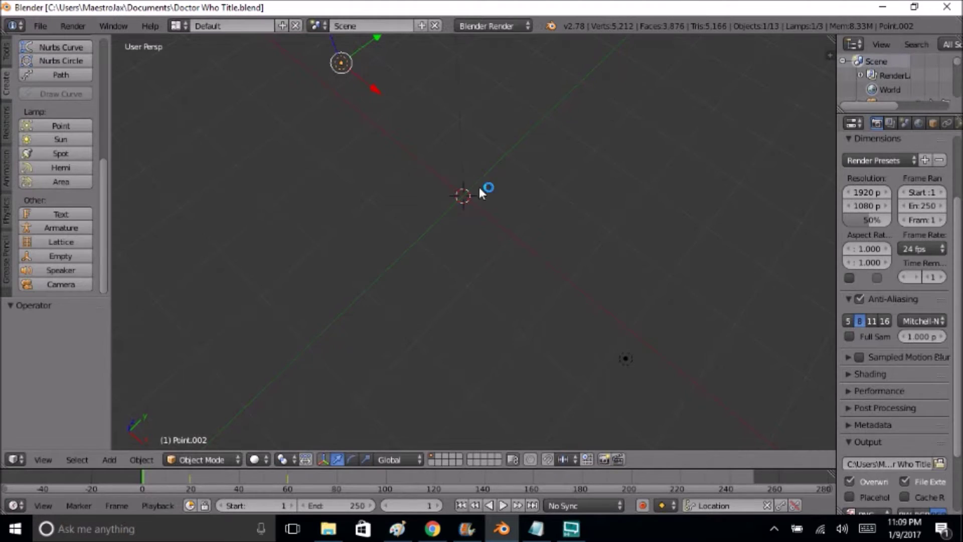
- View the title scene's grid from above and play the title animation
{"action": "middle_click_drag", "start_coordinate": [508, 216], "coordinate": [576, 277]}
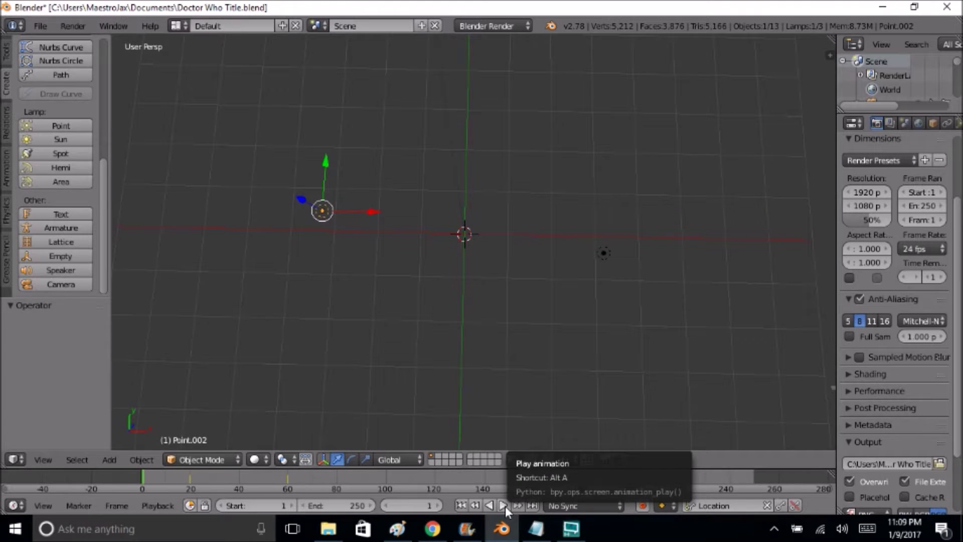
{"action": "scroll", "coordinate": [461, 354], "scroll_direction": "down", "scroll_amount": 4}
{"action": "middle_click_drag", "start_coordinate": [460, 354], "coordinate": [482, 378]}
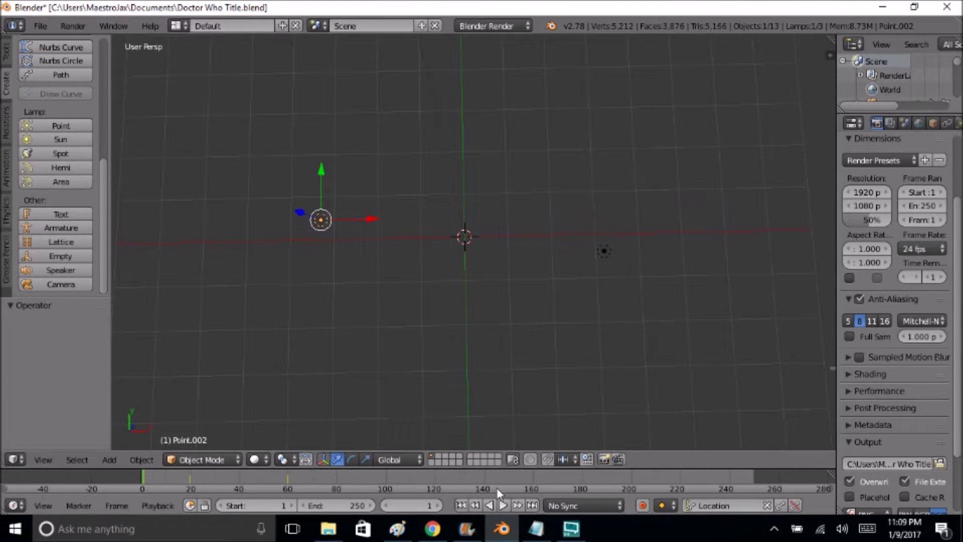
{"action": "left_click", "coordinate": [504, 505]}
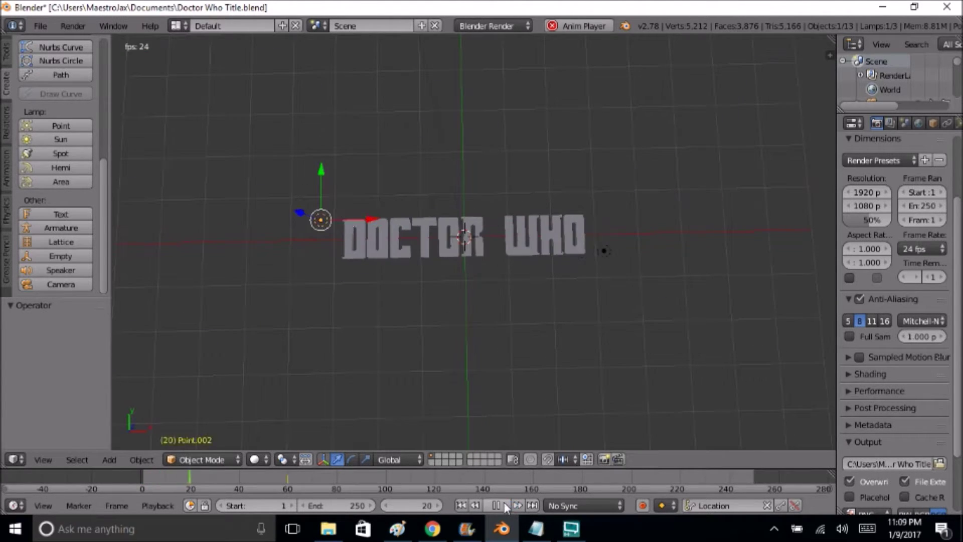
- Stop the title animation, try moving the letter R of the title text out of line, and undo the last move
{"action": "left_click", "coordinate": [504, 506]}
{"action": "scroll", "coordinate": [509, 323], "scroll_direction": "up", "scroll_amount": 3}
{"action": "middle_click_drag", "start_coordinate": [501, 318], "coordinate": [450, 266]}
{"action": "right_click", "coordinate": [504, 209]}
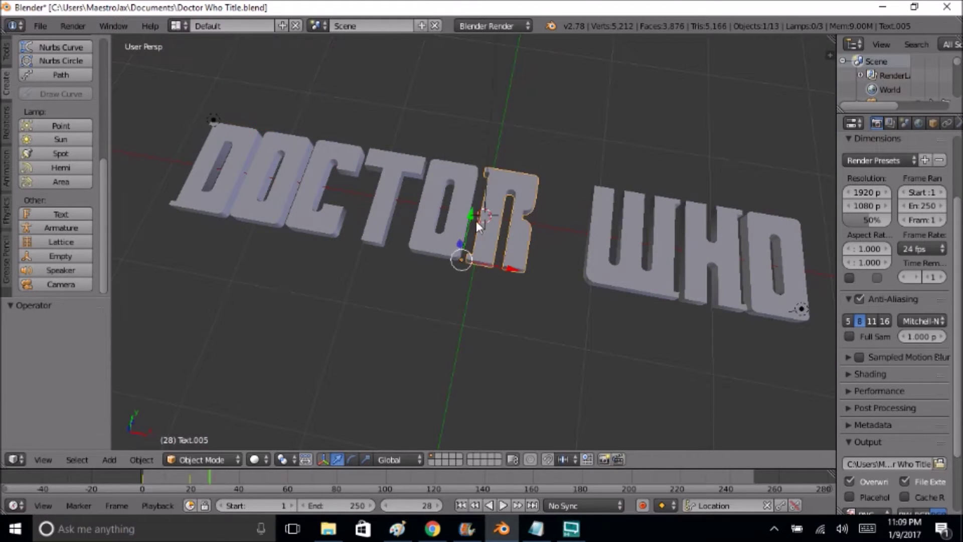
{"action": "left_click_drag", "start_coordinate": [477, 221], "coordinate": [487, 164]}
{"action": "left_click_drag", "start_coordinate": [528, 200], "coordinate": [582, 210]}
{"action": "key", "text": "ctrl+z"}
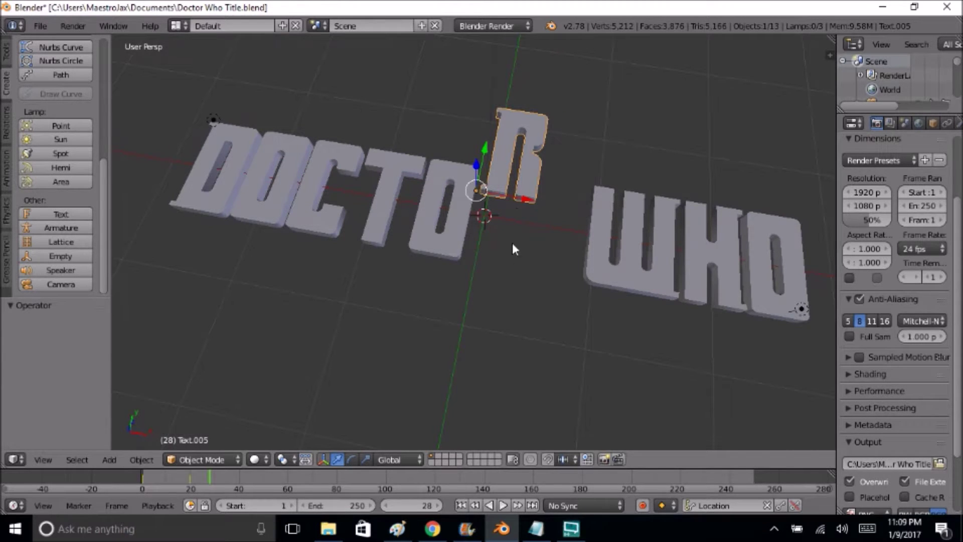
{"action": "middle_click_drag", "start_coordinate": [537, 253], "coordinate": [435, 164]}
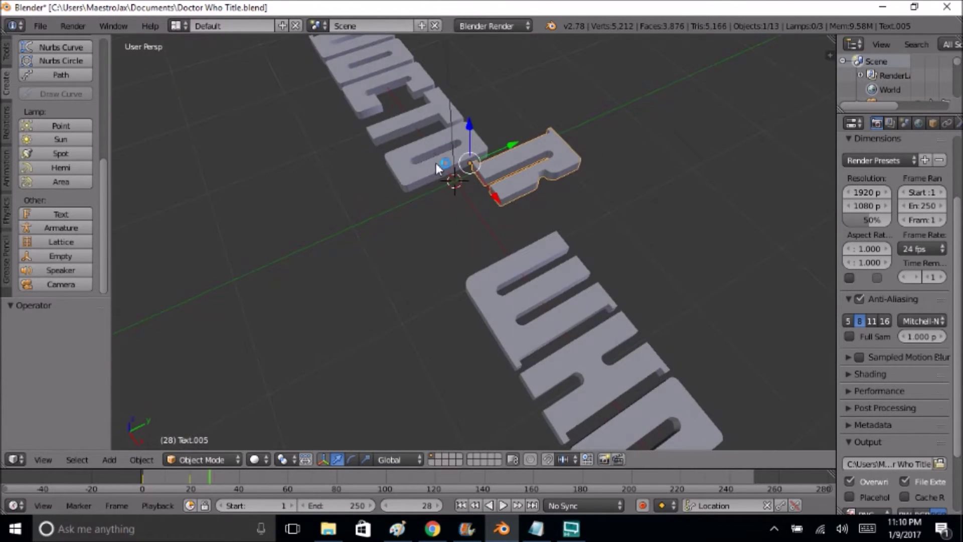
- Quit Blender without saving the changes and minimize the Notepad window
{"action": "left_click", "coordinate": [956, 6]}
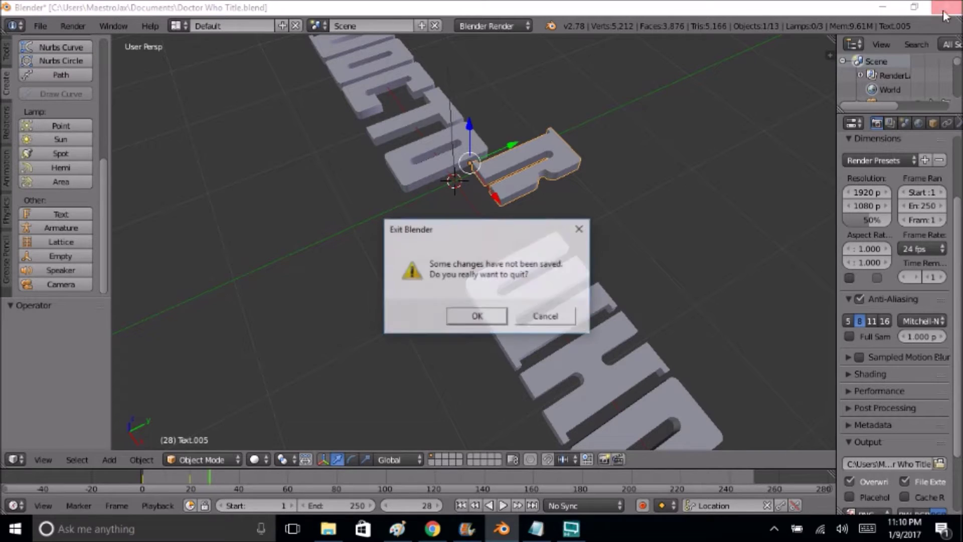
{"action": "left_click", "coordinate": [482, 318]}
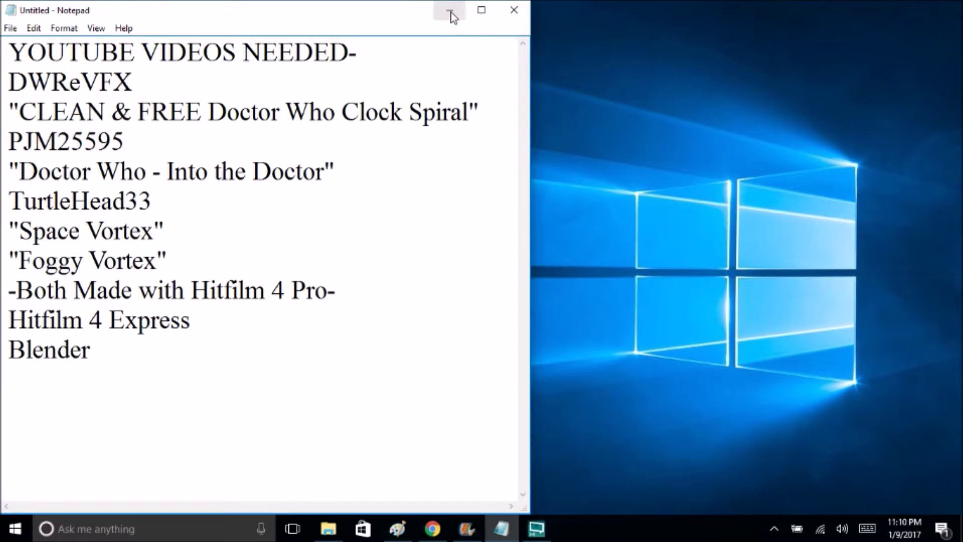
{"action": "left_click", "coordinate": [450, 10]}
- Search Windows for HitFilm 4 Express, launch it, and open the recent project Doctor Who Intro 2017.hfp
{"action": "left_click", "coordinate": [125, 529]}
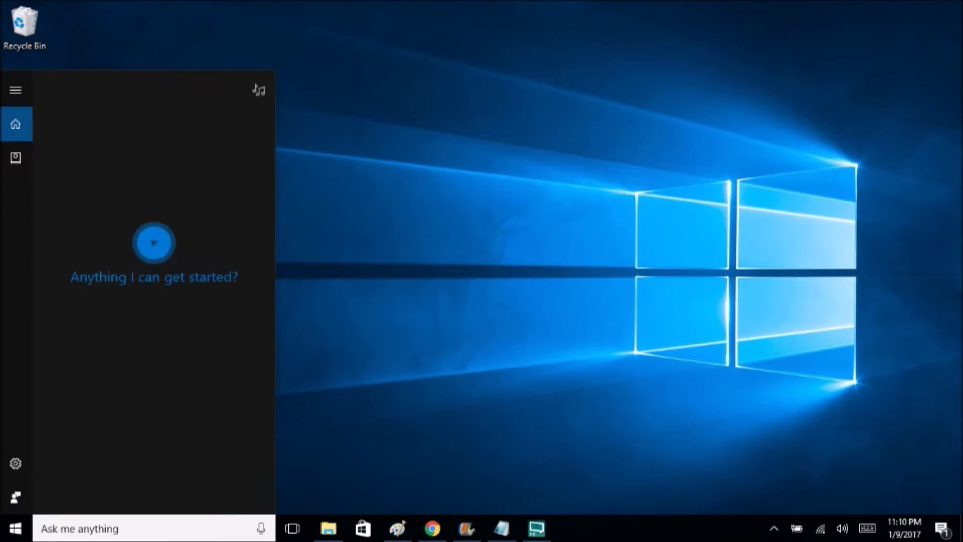
{"action": "type", "text": "Hitf"}
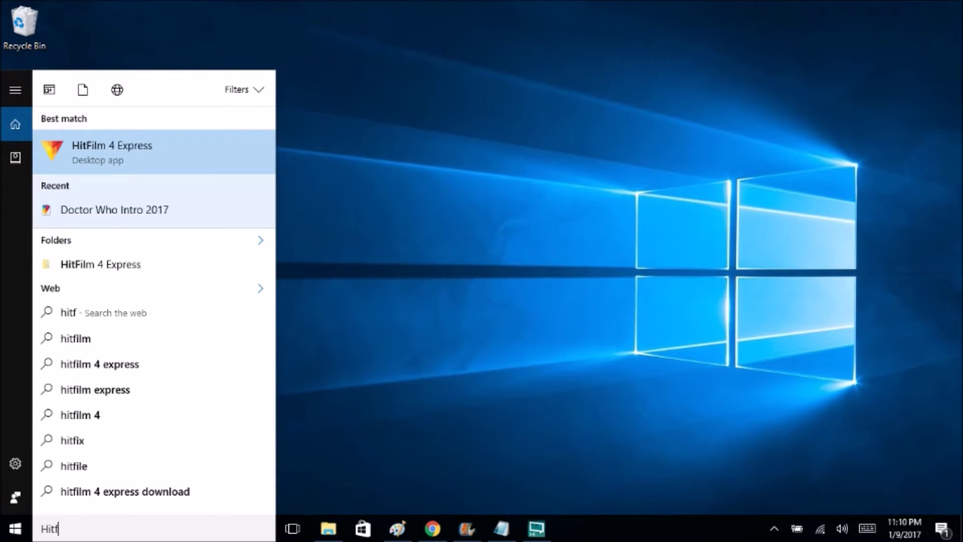
{"action": "type", "text": "ilm"}
{"action": "key", "text": "Escape"}
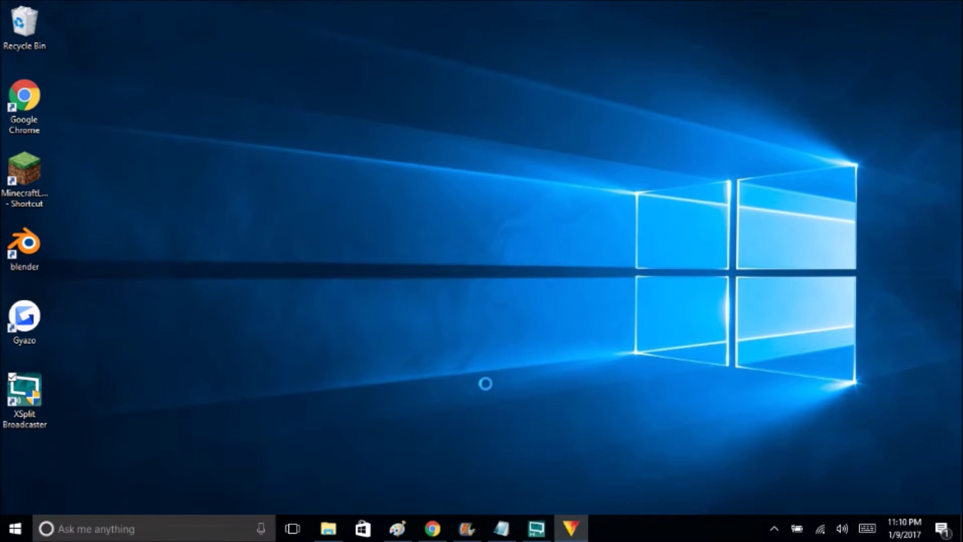
{"action": "mouse_move", "coordinate": [569, 525]}
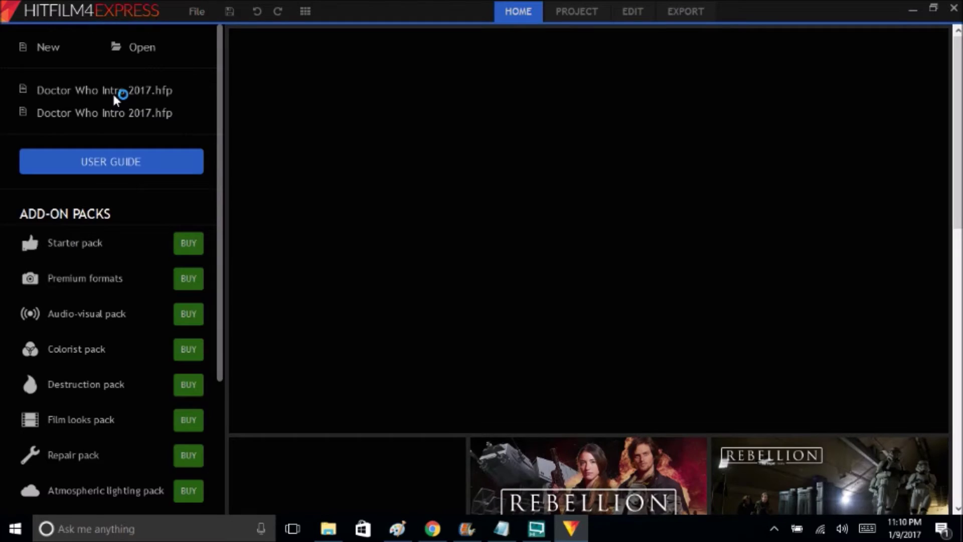
{"action": "left_click", "coordinate": [114, 93]}
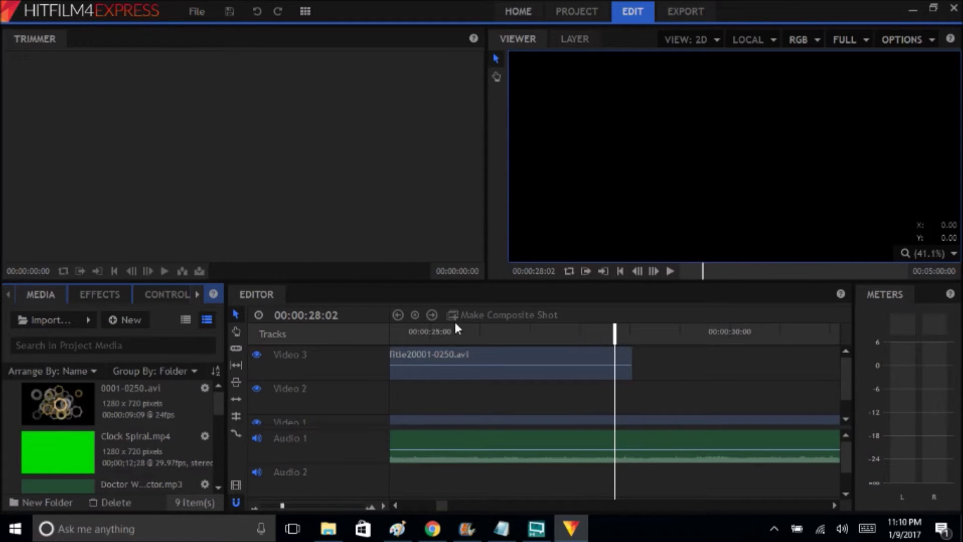
- Go to the start of Clock Spiral.mp4 in the timeline at 00:00:07:21 and mute the system sound
{"action": "left_click_drag", "start_coordinate": [441, 506], "coordinate": [424, 505]}
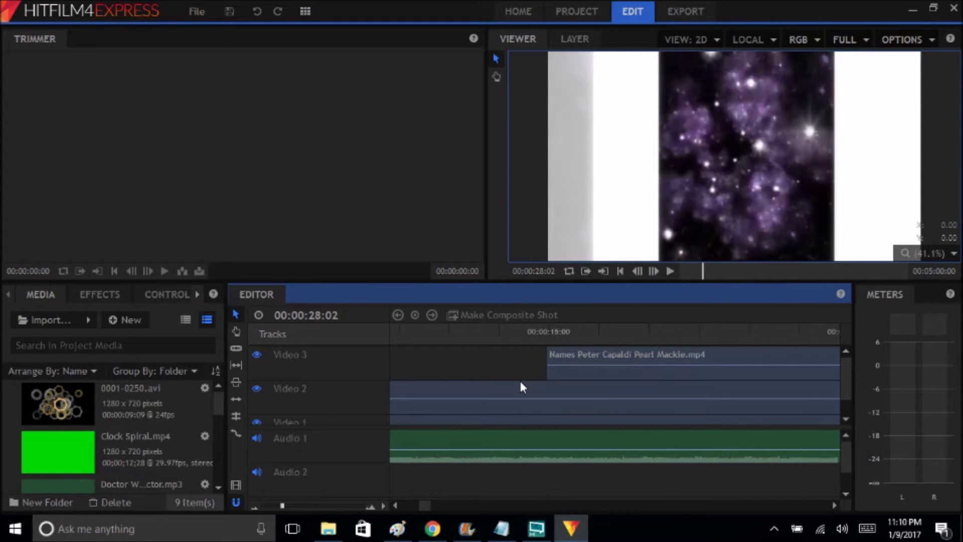
{"action": "left_click_drag", "start_coordinate": [429, 506], "coordinate": [419, 507]}
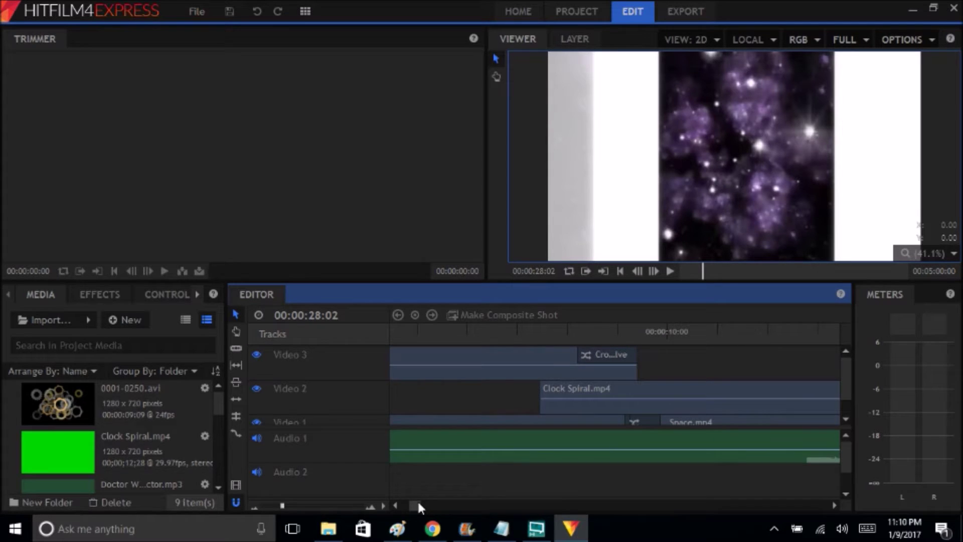
{"action": "left_click_drag", "start_coordinate": [510, 333], "coordinate": [540, 332]}
{"action": "key", "text": "XF86AudioLowerVolume"}
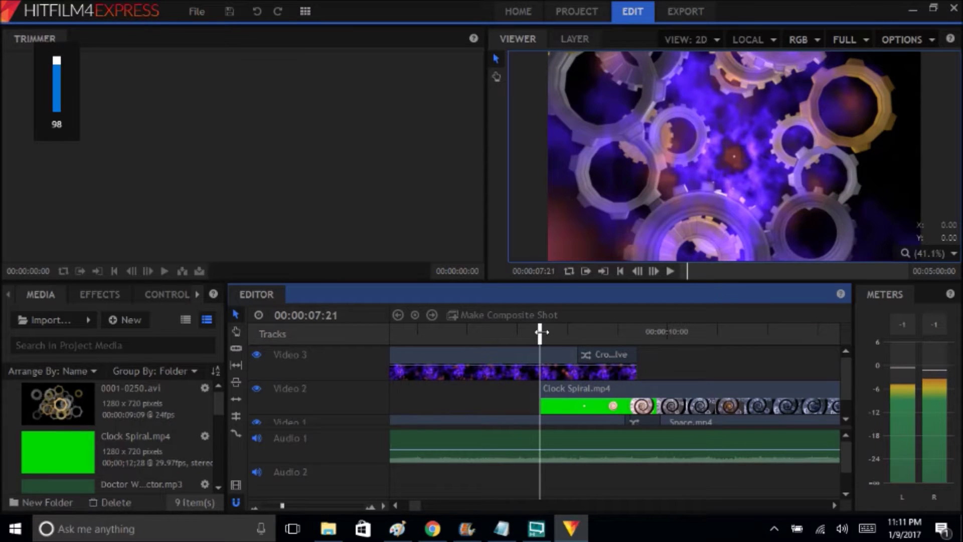
{"action": "key", "text": "XF86AudioMute"}
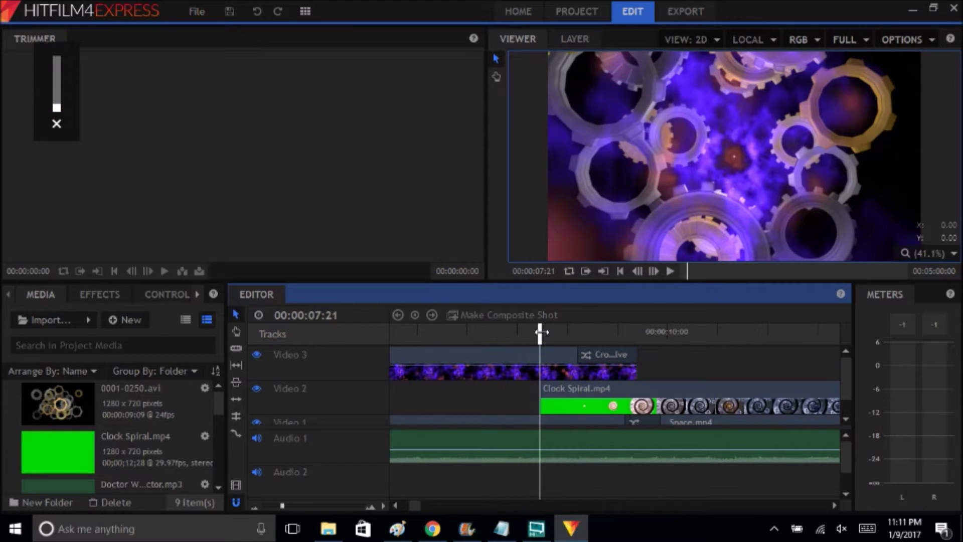
- Preview the cross dissolve from the gears to the clock spiral on Video 3, up to 00:00:09:13
{"action": "left_click_drag", "start_coordinate": [540, 332], "coordinate": [606, 324]}
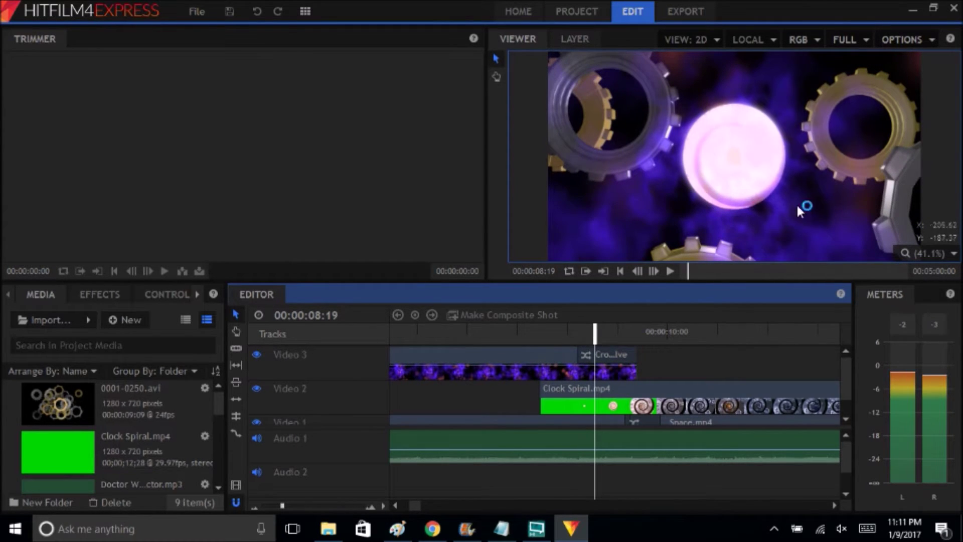
{"action": "left_click", "coordinate": [586, 357]}
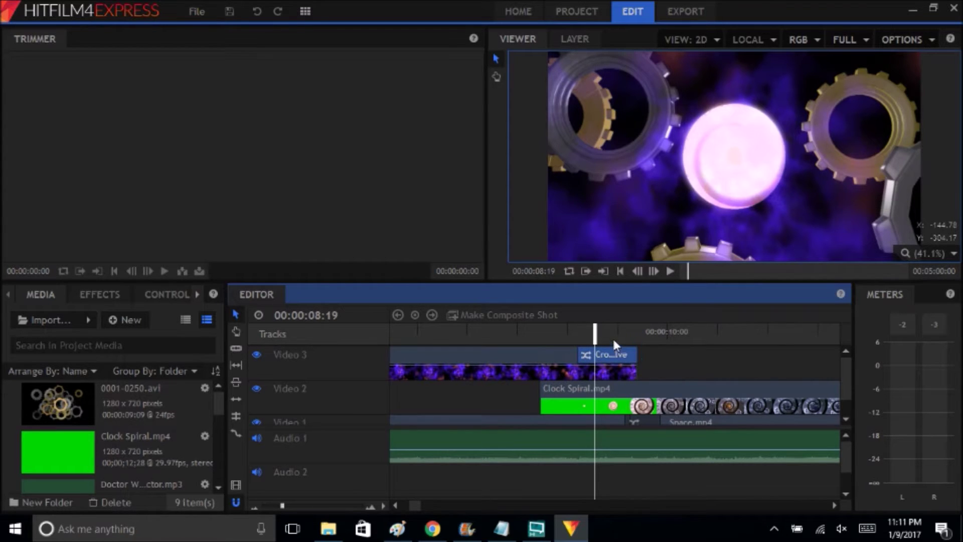
{"action": "left_click_drag", "start_coordinate": [596, 333], "coordinate": [639, 330]}
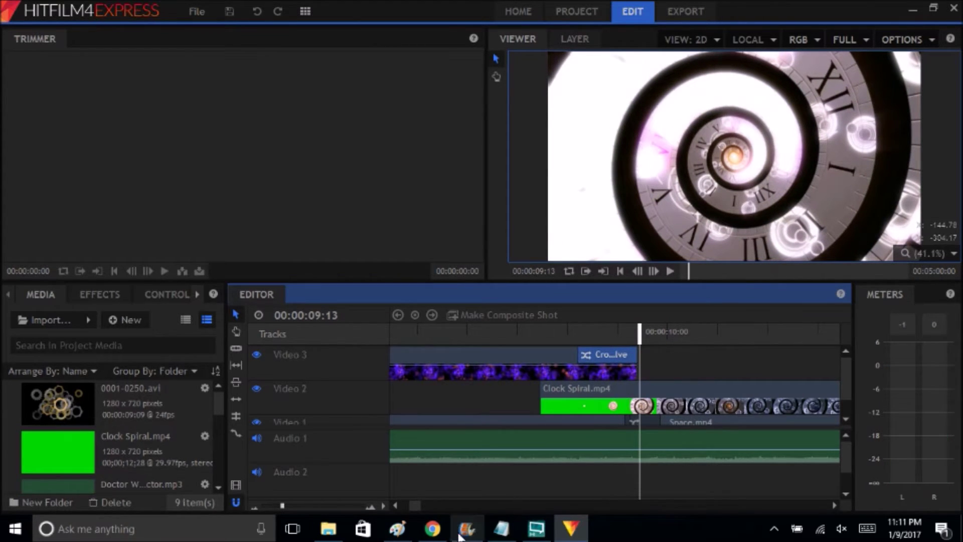
- Preview the eyes clip on Video 2 at 00:00:21:23, view its green-screen drawing in Paint, and return to HitFilm
{"action": "left_click", "coordinate": [423, 505]}
{"action": "left_click_drag", "start_coordinate": [419, 508], "coordinate": [439, 507]}
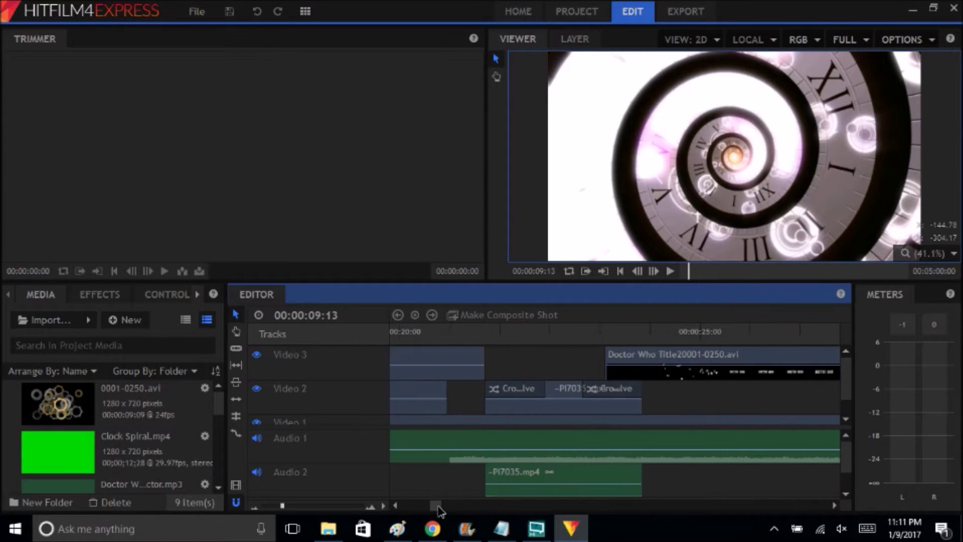
{"action": "left_click", "coordinate": [498, 337]}
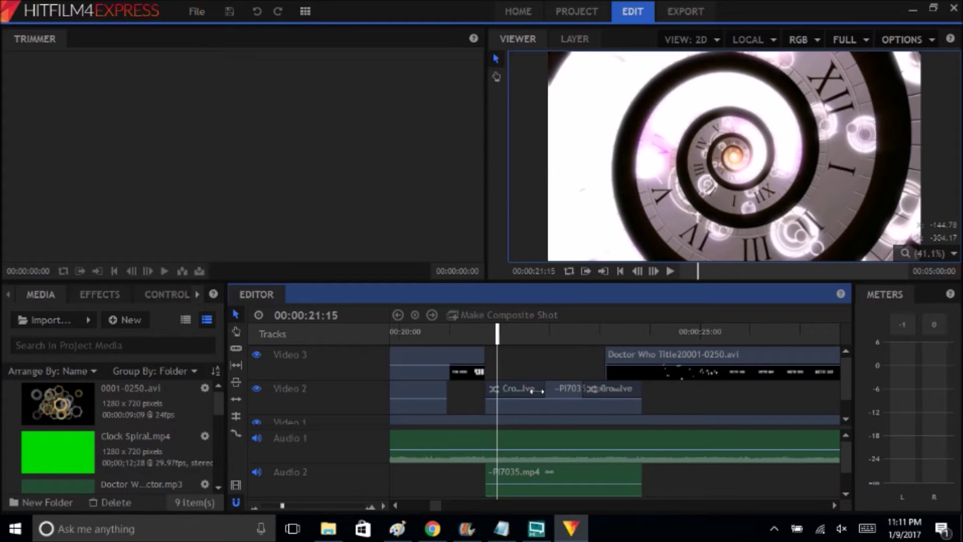
{"action": "key", "text": "Right"}
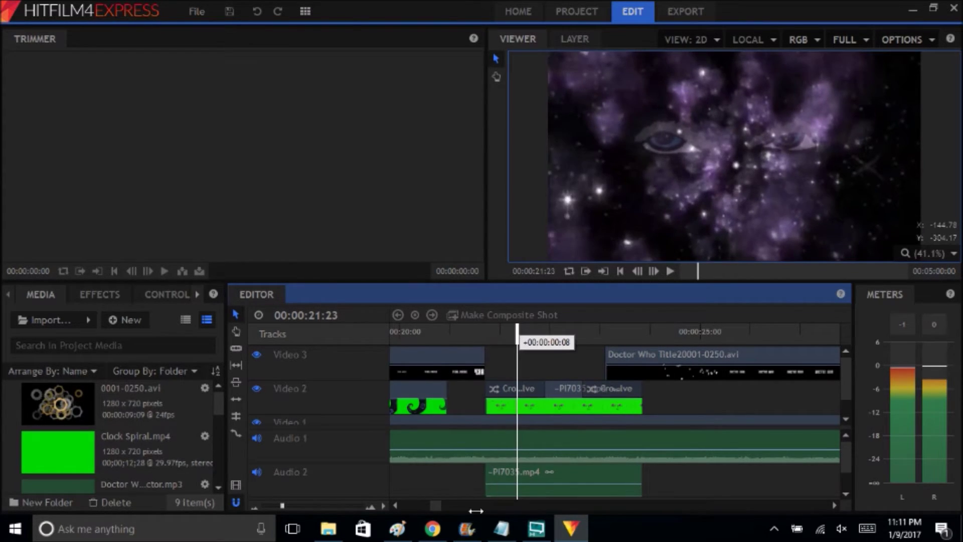
{"action": "left_click", "coordinate": [398, 529]}
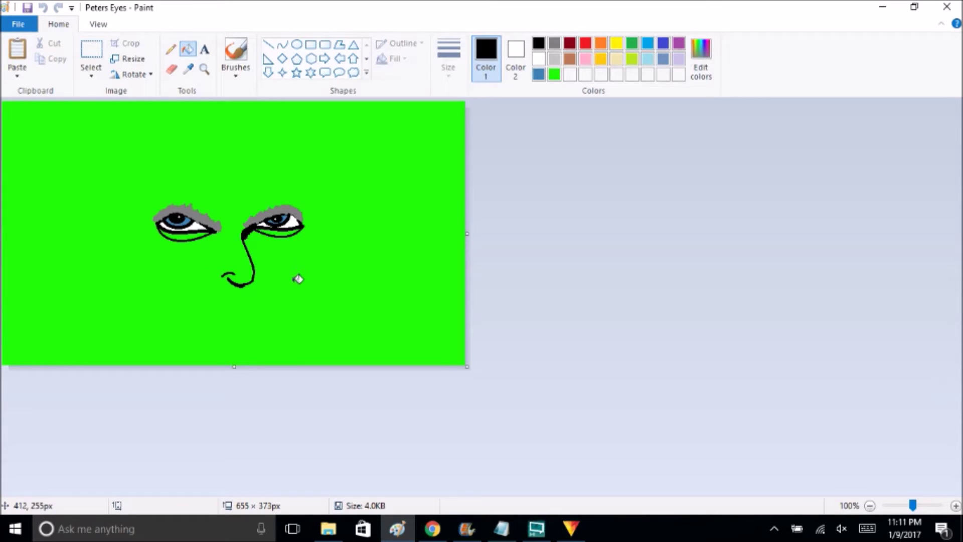
{"action": "left_click", "coordinate": [571, 529]}
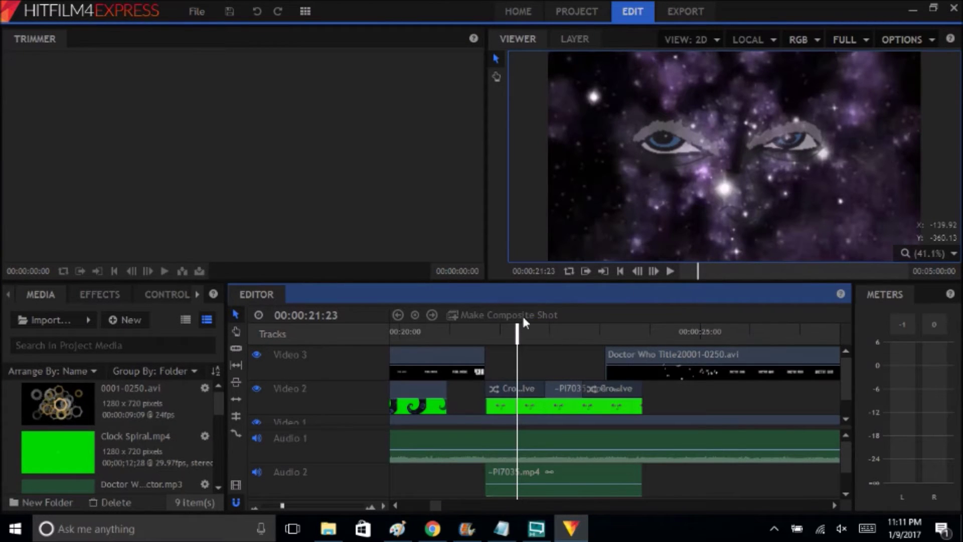
- Scrub from the eyes clip into the Doctor Who title clip to preview the title at 00:00:25:11
{"action": "left_click", "coordinate": [518, 336]}
{"action": "left_click_drag", "start_coordinate": [518, 335], "coordinate": [728, 332]}
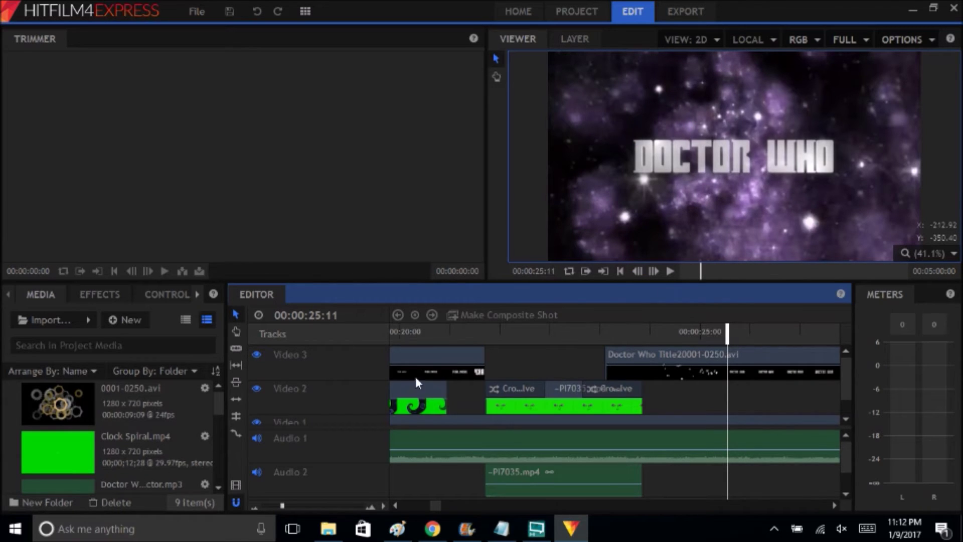
{"action": "left_click", "coordinate": [678, 332]}
- Try shifting the purple vortex clip on Video 3 within the gear scene's frame, and undo the move
{"action": "left_click_drag", "start_coordinate": [431, 347], "coordinate": [423, 507]}
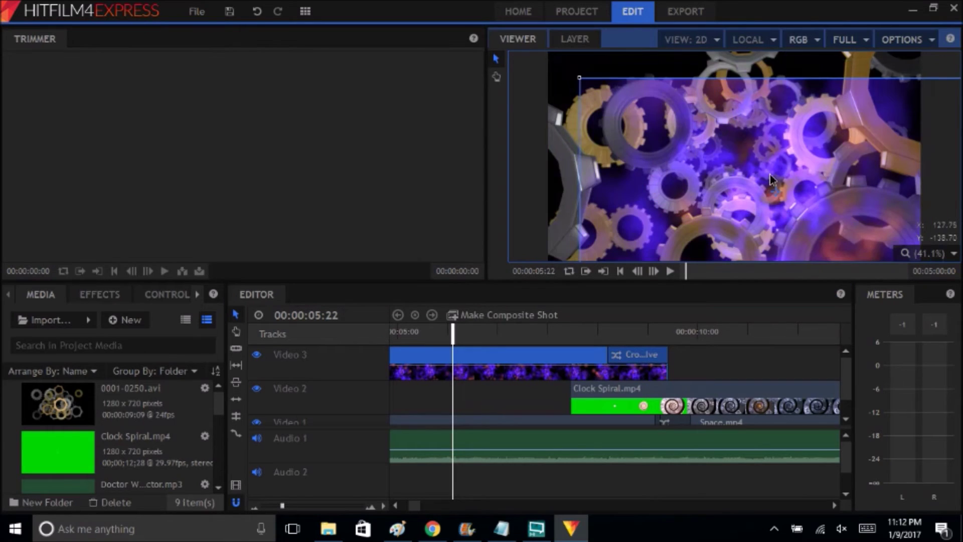
{"action": "left_click_drag", "start_coordinate": [683, 168], "coordinate": [743, 182]}
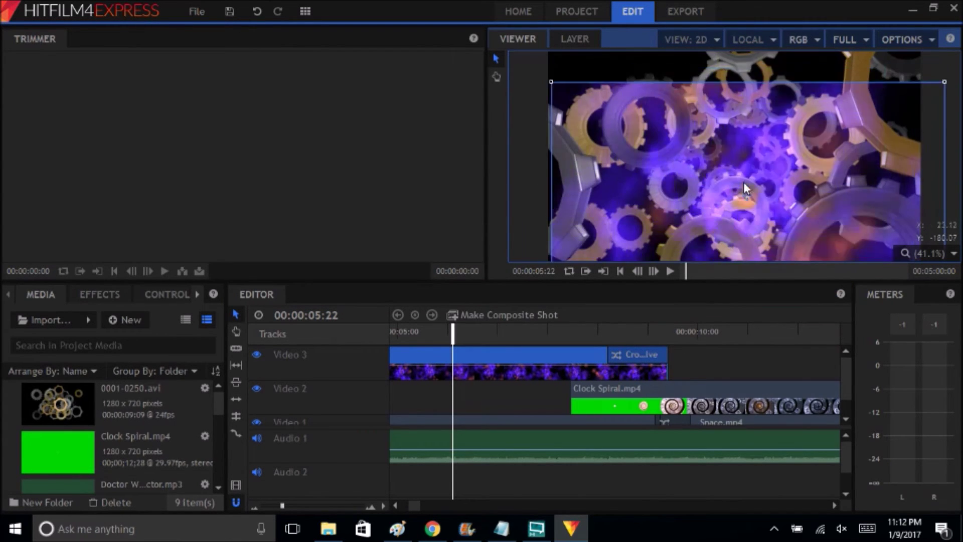
{"action": "key", "text": "ctrl+z"}
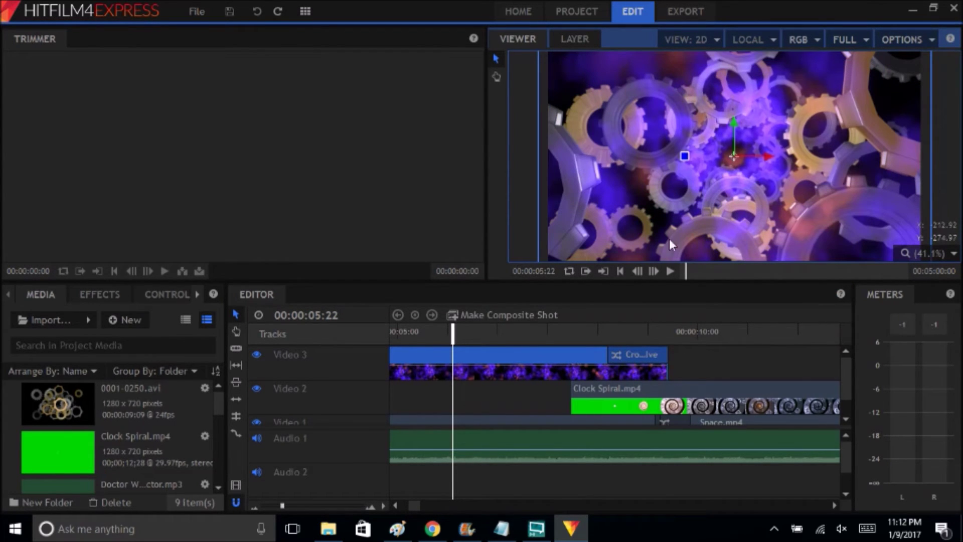
- Play the gear scene from 00:00:05:22 and pause it at 00:00:08:12
{"action": "left_click", "coordinate": [670, 271]}
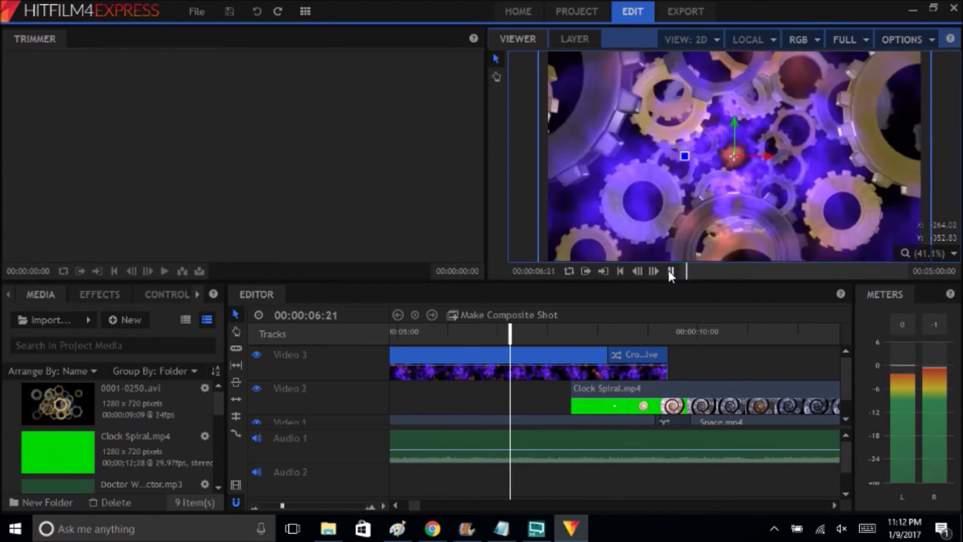
{"action": "left_click", "coordinate": [671, 271]}
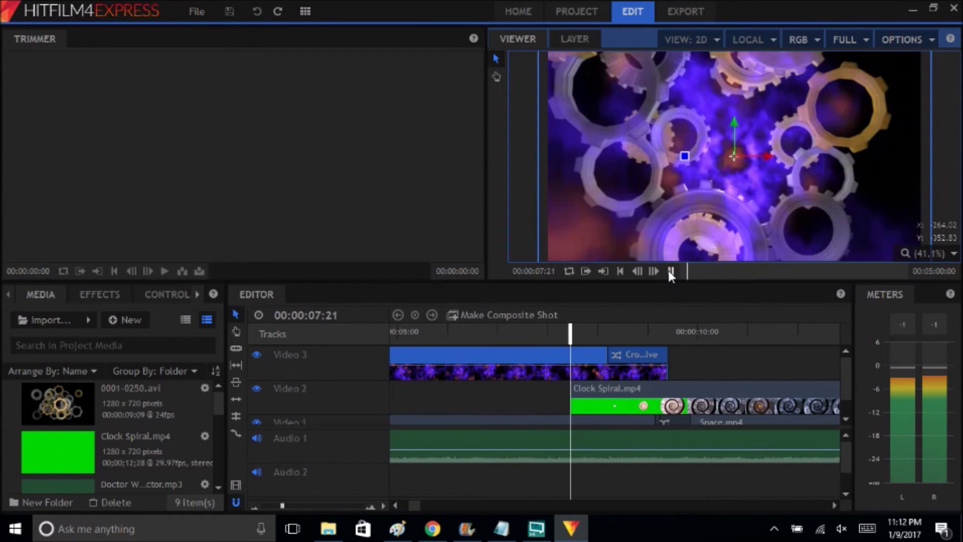
{"action": "left_click", "coordinate": [670, 271]}
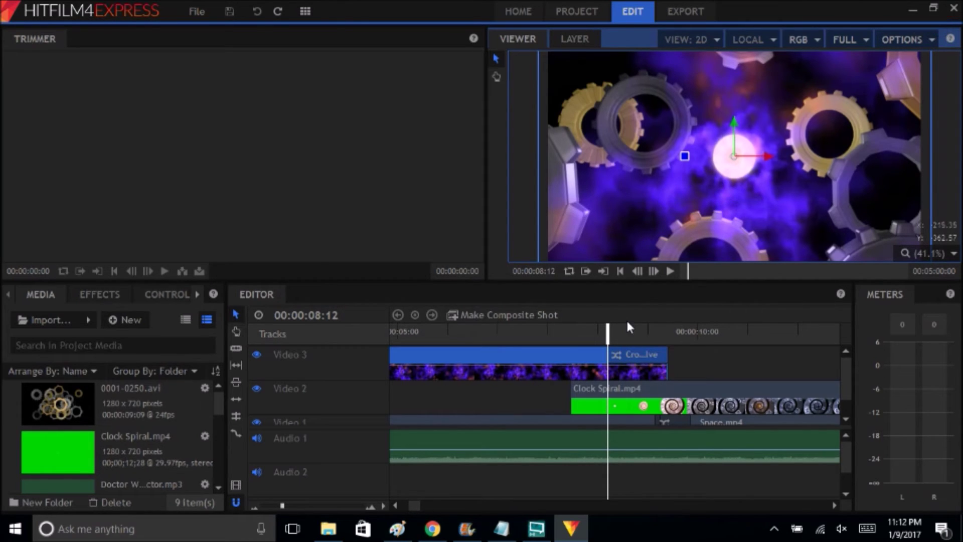
- Examine Clock Spiral.mp4 layered over Space.mp4 on Video 1 by scrubbing through to 00:00:14:07
{"action": "scroll", "coordinate": [786, 346], "scroll_direction": "down", "scroll_amount": 1}
{"action": "scroll", "coordinate": [773, 369], "scroll_direction": "up", "scroll_amount": 1}
{"action": "scroll", "coordinate": [758, 371], "scroll_direction": "down", "scroll_amount": 1}
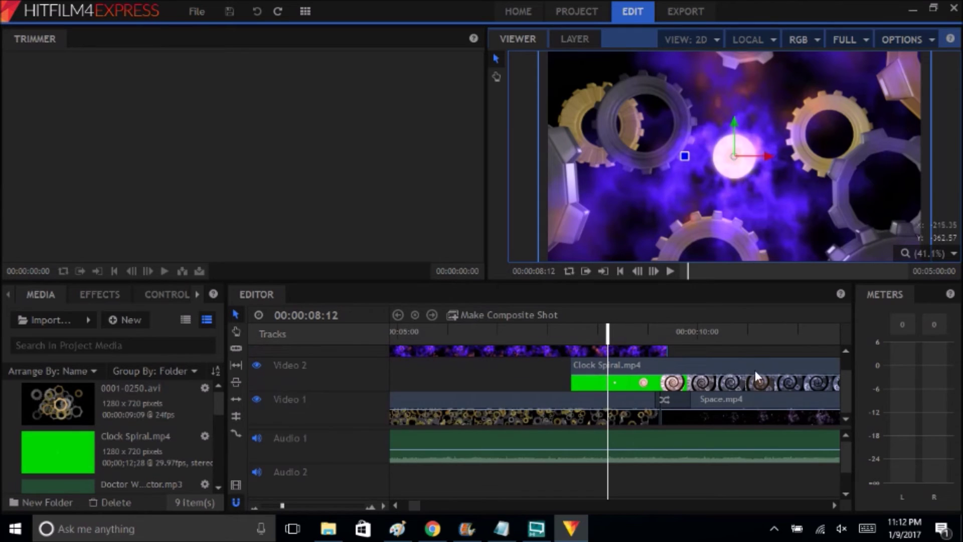
{"action": "left_click_drag", "start_coordinate": [608, 332], "coordinate": [626, 331]}
{"action": "left_click_drag", "start_coordinate": [687, 332], "coordinate": [753, 349]}
{"action": "left_click", "coordinate": [733, 409]}
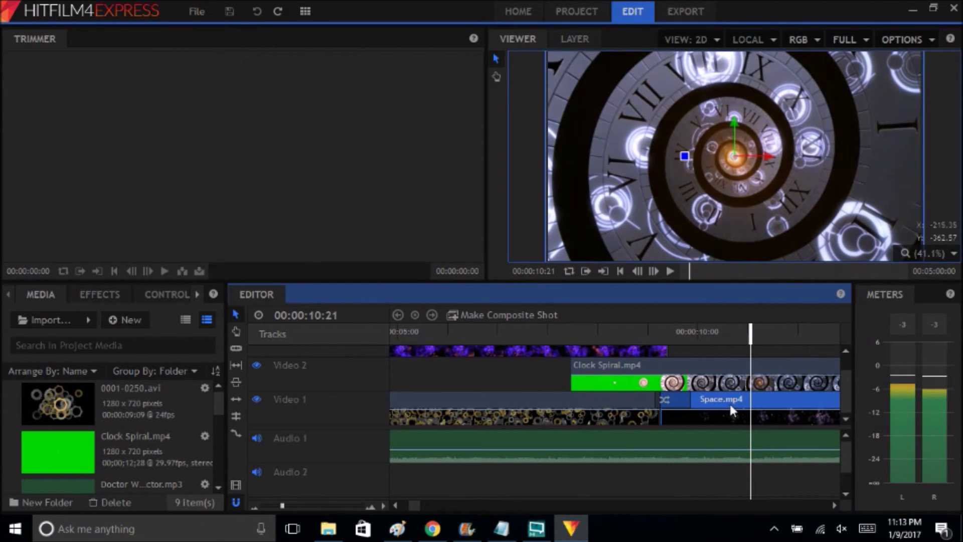
{"action": "left_click_drag", "start_coordinate": [748, 338], "coordinate": [858, 335]}
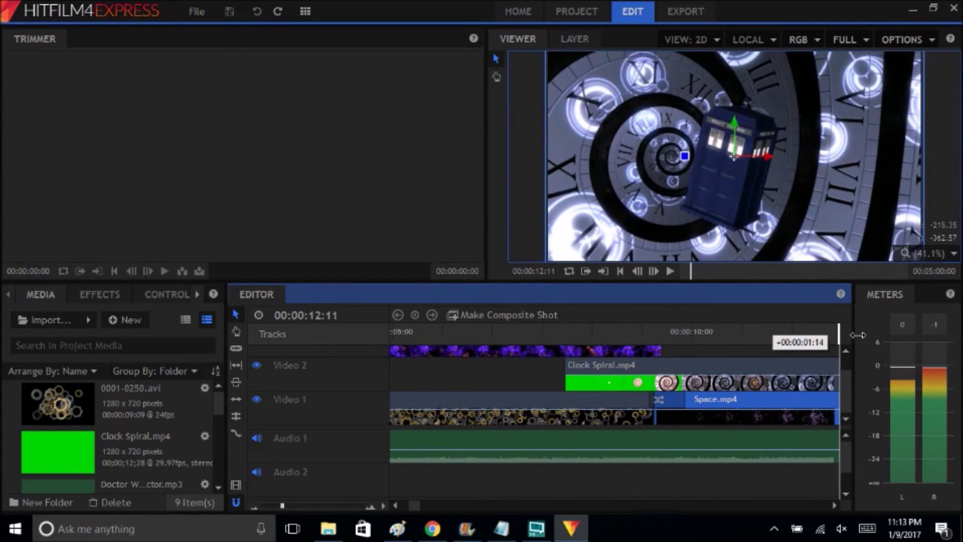
{"action": "left_click_drag", "start_coordinate": [858, 335], "coordinate": [856, 336]}
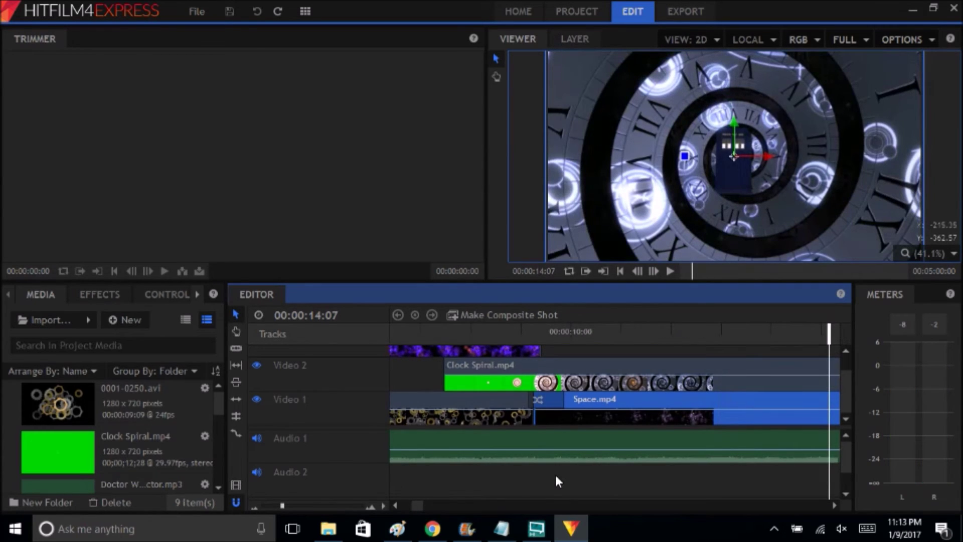
- Examine the space background under the eyes and title clips by scrubbing from 00:00:21:10 to 00:00:29:01
{"action": "mouse_move", "coordinate": [416, 504]}
{"action": "left_mouse_down"}
{"action": "mouse_move", "coordinate": [441, 505]}
{"action": "mouse_move", "coordinate": [432, 504]}
{"action": "left_mouse_up"}
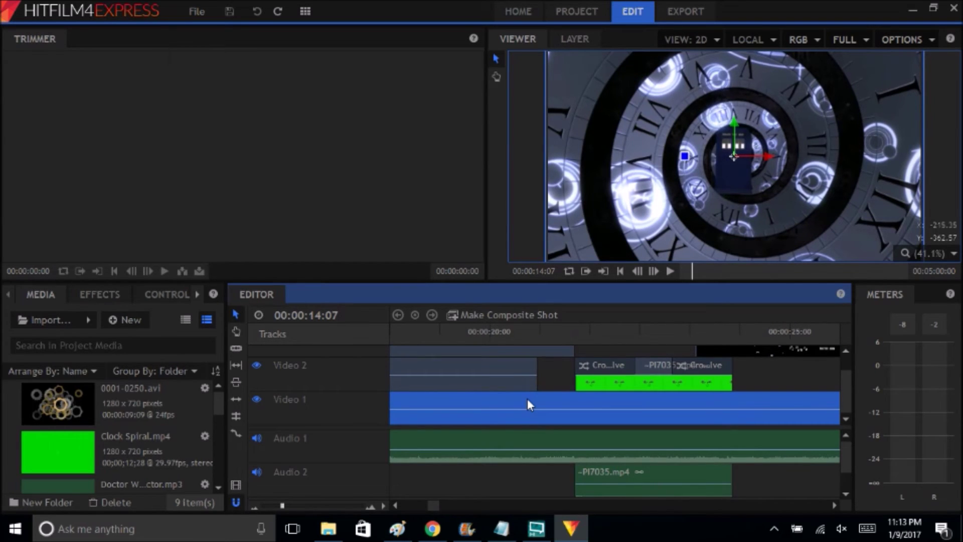
{"action": "left_click_drag", "start_coordinate": [588, 333], "coordinate": [574, 334]}
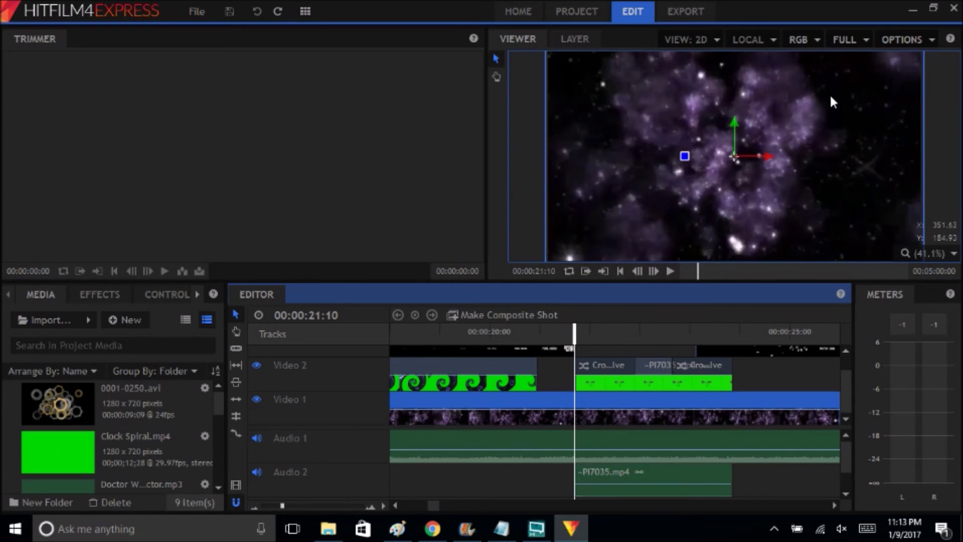
{"action": "left_click", "coordinate": [703, 271]}
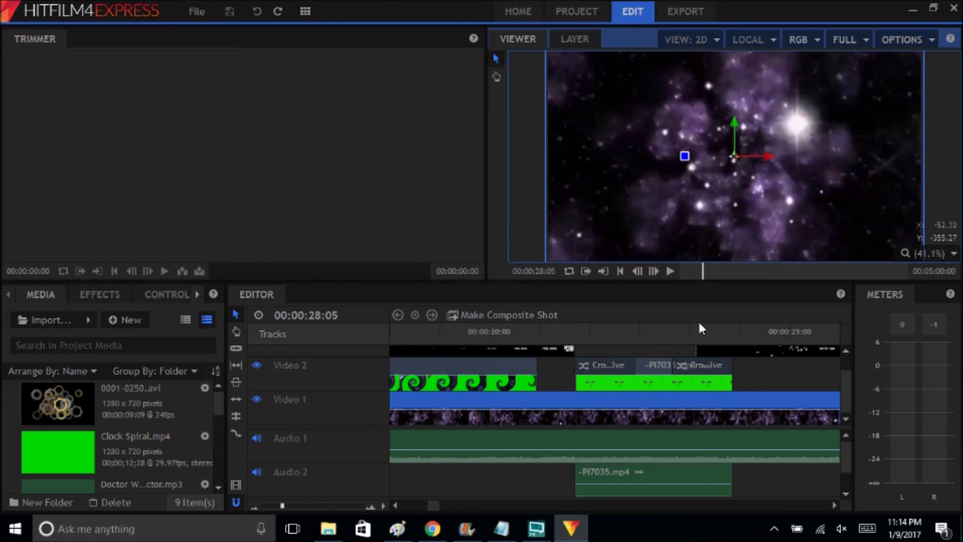
{"action": "left_click_drag", "start_coordinate": [684, 340], "coordinate": [745, 340]}
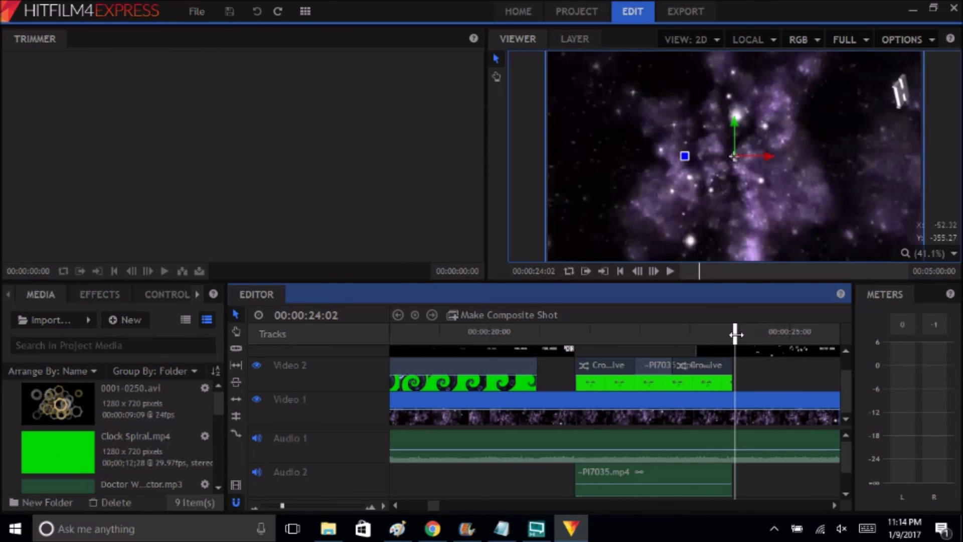
{"action": "left_click_drag", "start_coordinate": [736, 335], "coordinate": [829, 339]}
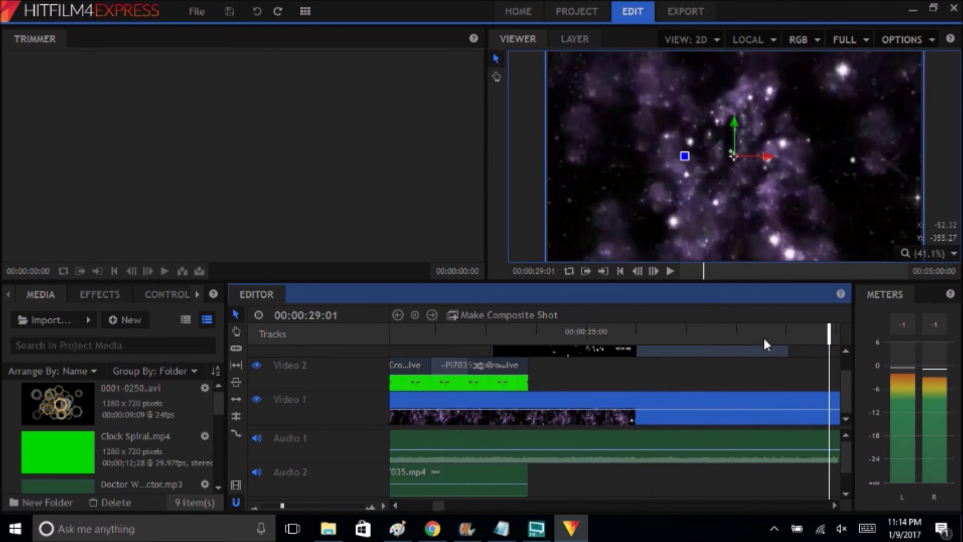
{"action": "left_click", "coordinate": [536, 530]}
{"action": "left_click", "coordinate": [316, 27]}
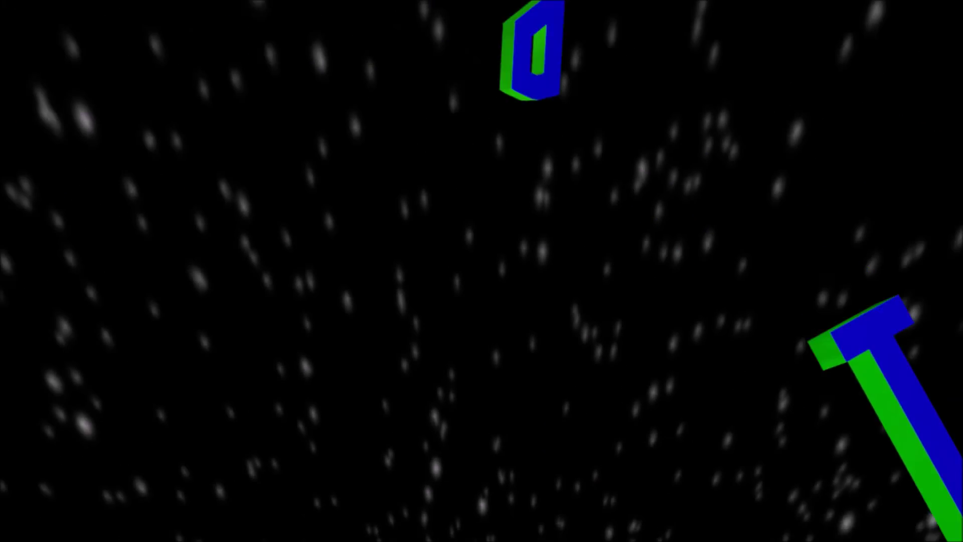